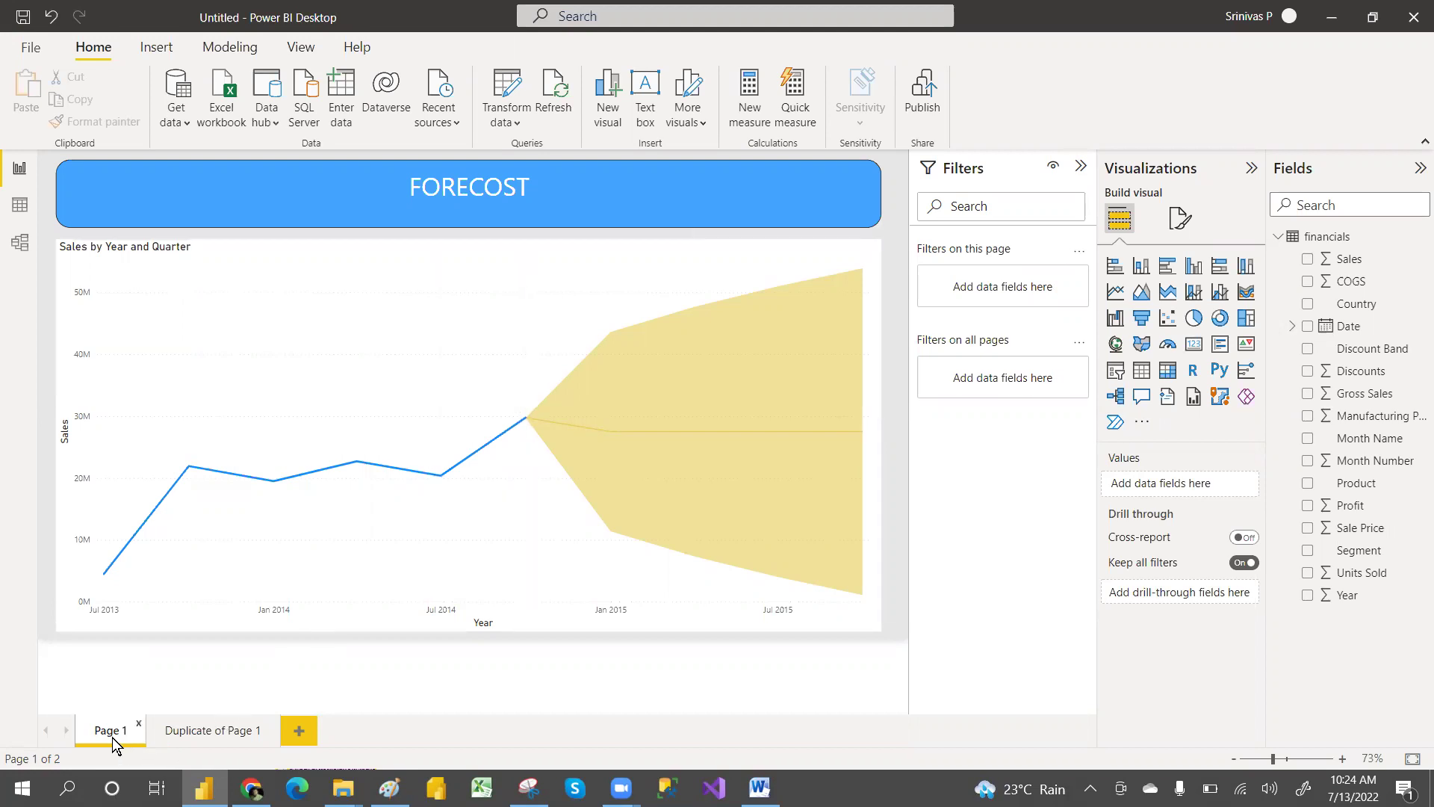
- On Duplicate of Page 1, delete the old chart and insert a new empty line chart
left_click(190, 732)
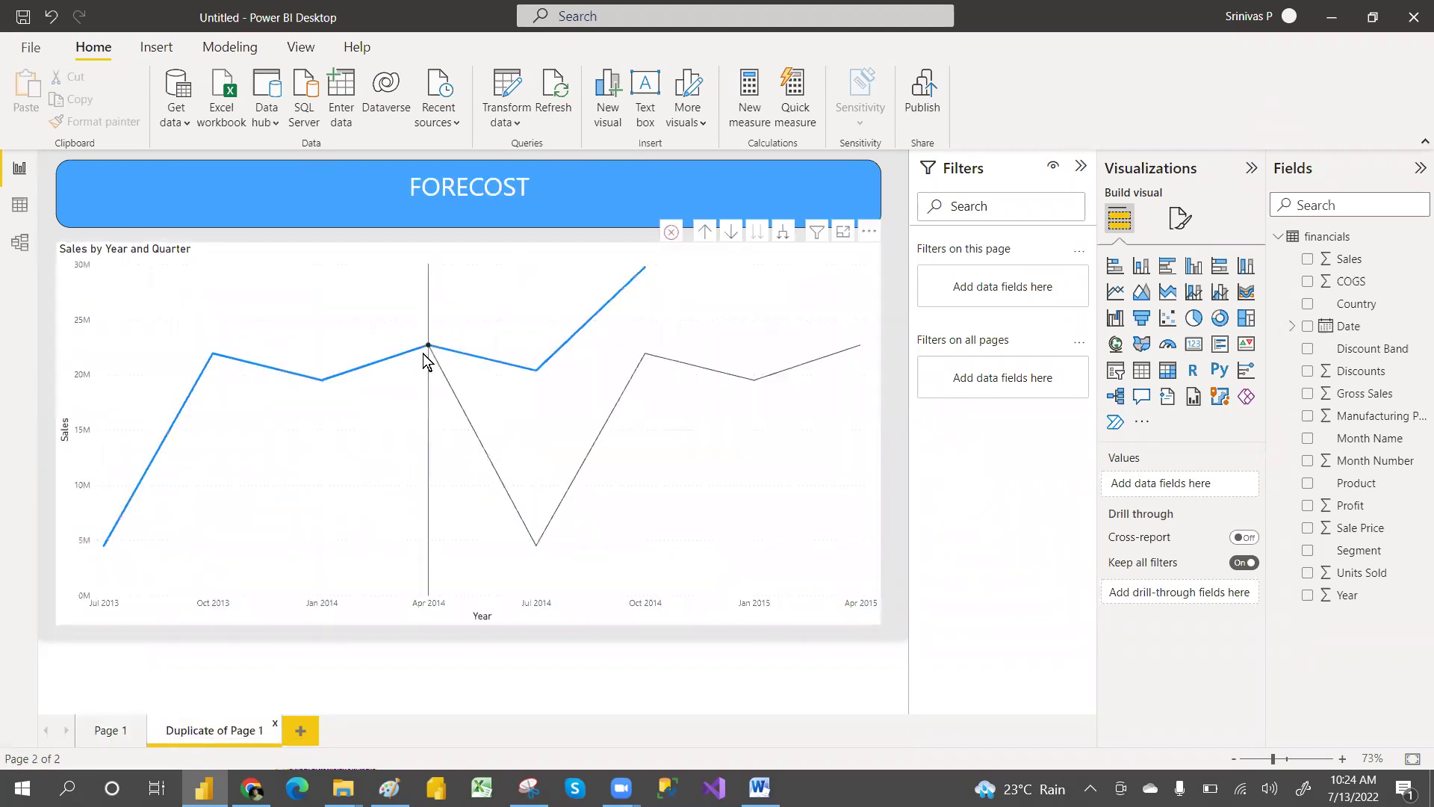
left_click(773, 271)
key("Delete")
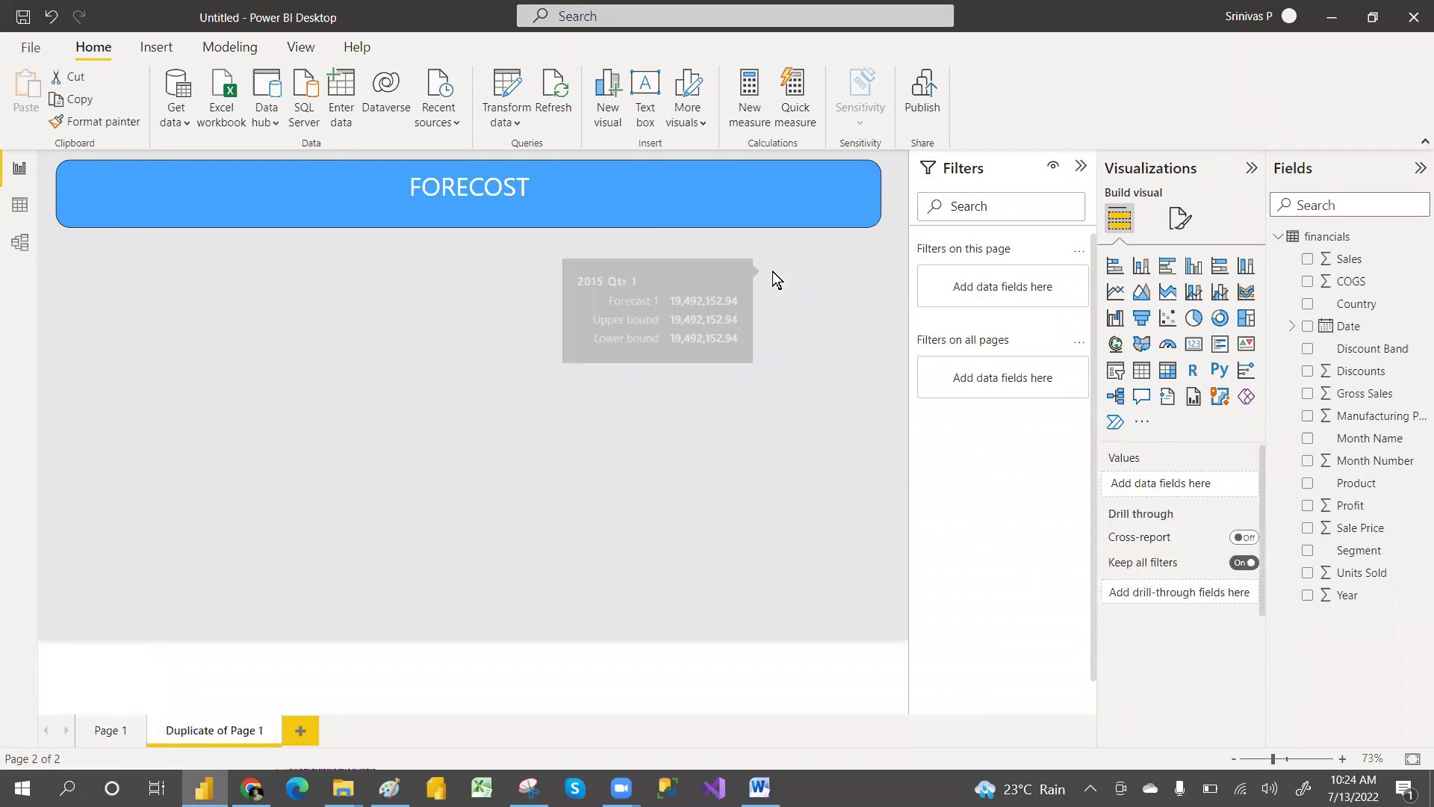
left_click(1115, 291)
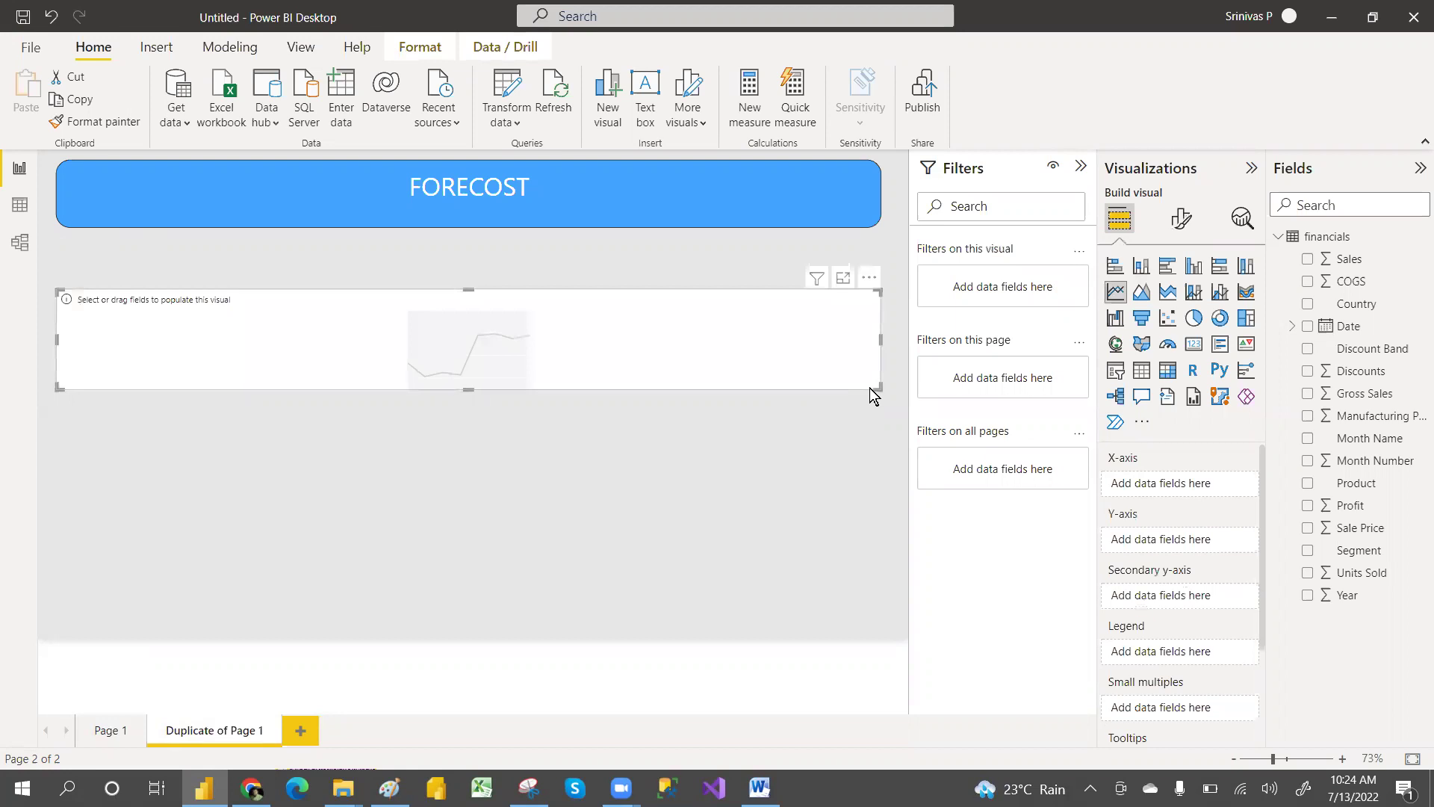
- Resize the new line chart to fill the area under the FORECOST banner
left_click_drag(879, 389, 881, 607)
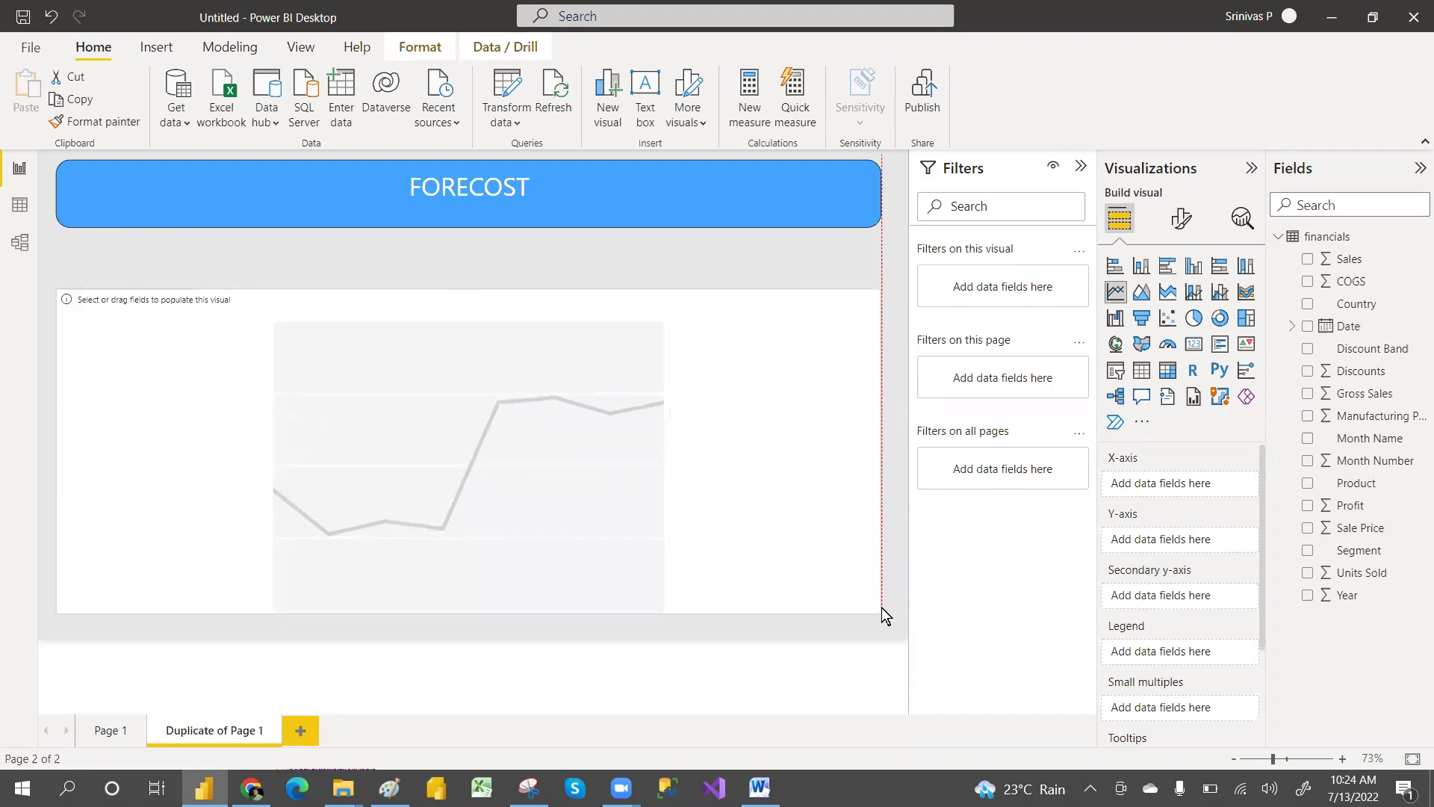
left_click(468, 281)
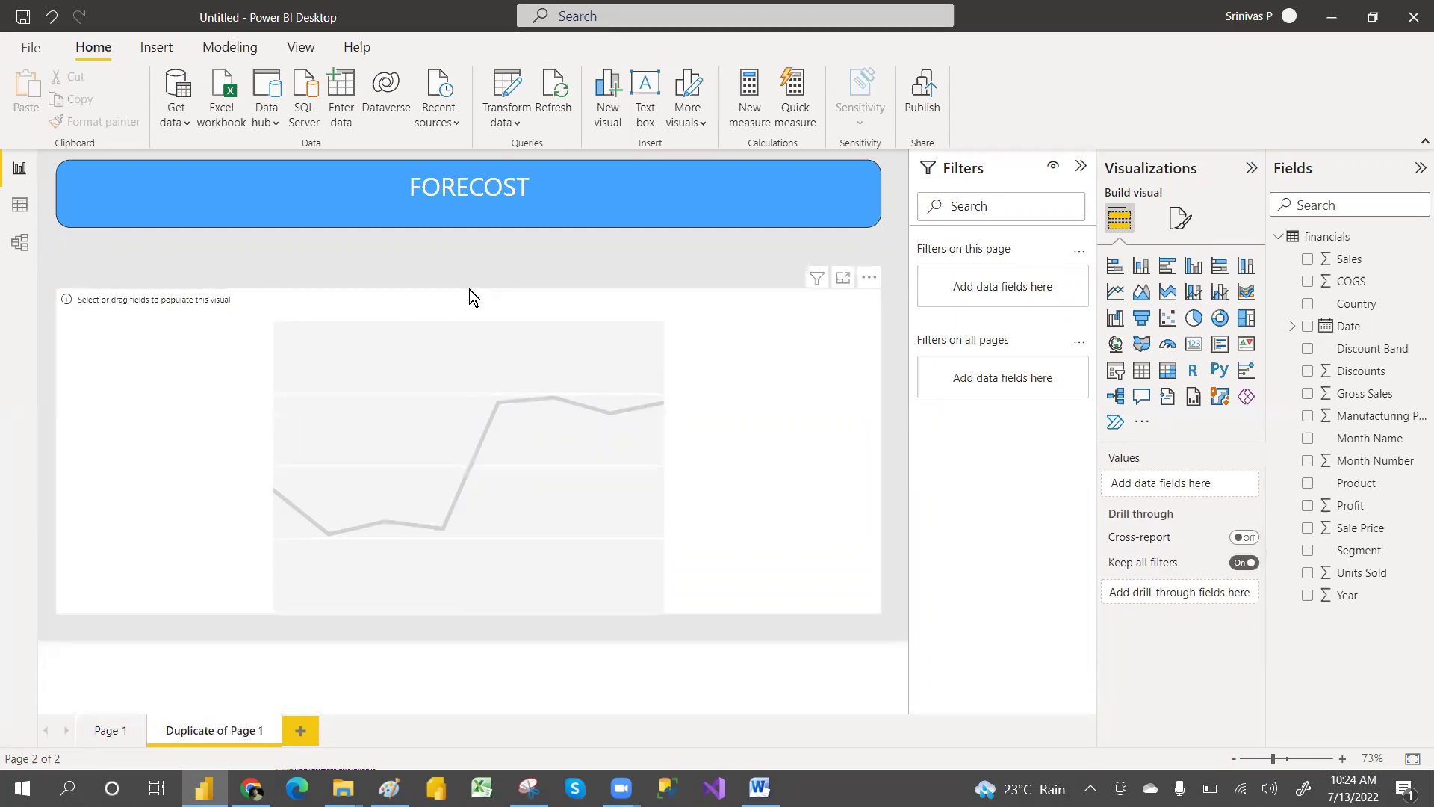
left_click(469, 289)
left_click(472, 258)
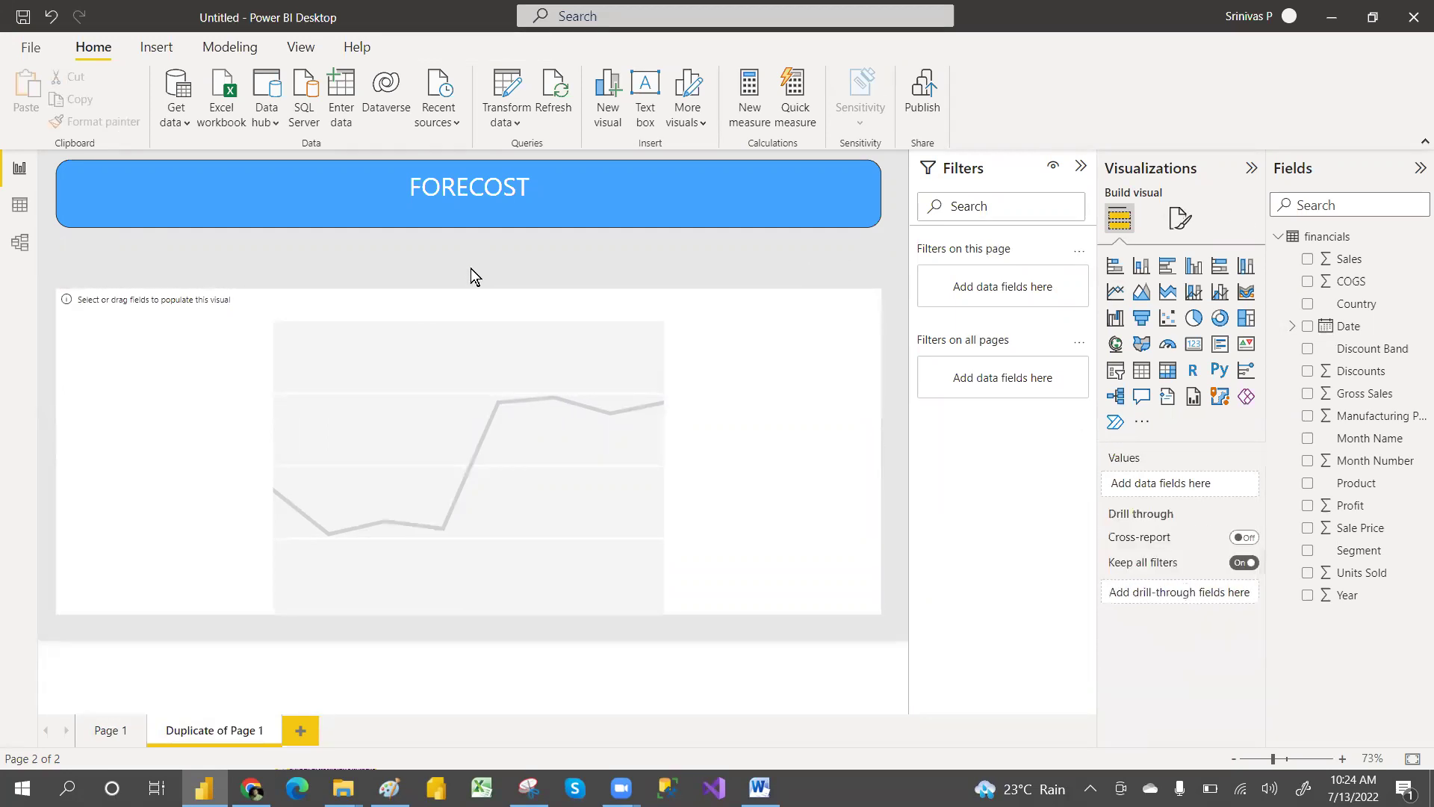
left_click(453, 288)
left_click_drag(471, 288, 466, 250)
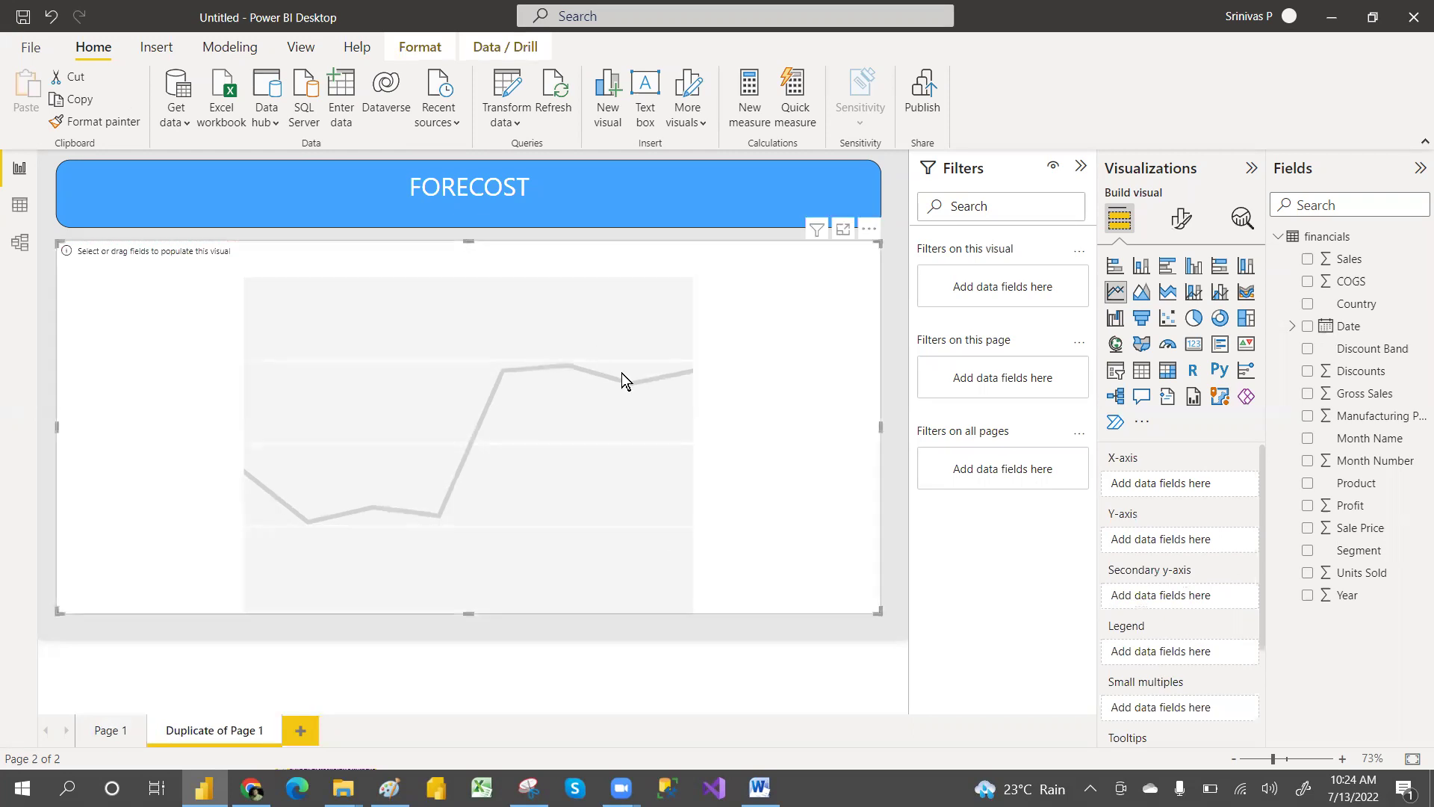
- Plot Sales against Date and expand the line chart down to quarter level
left_click(1308, 327)
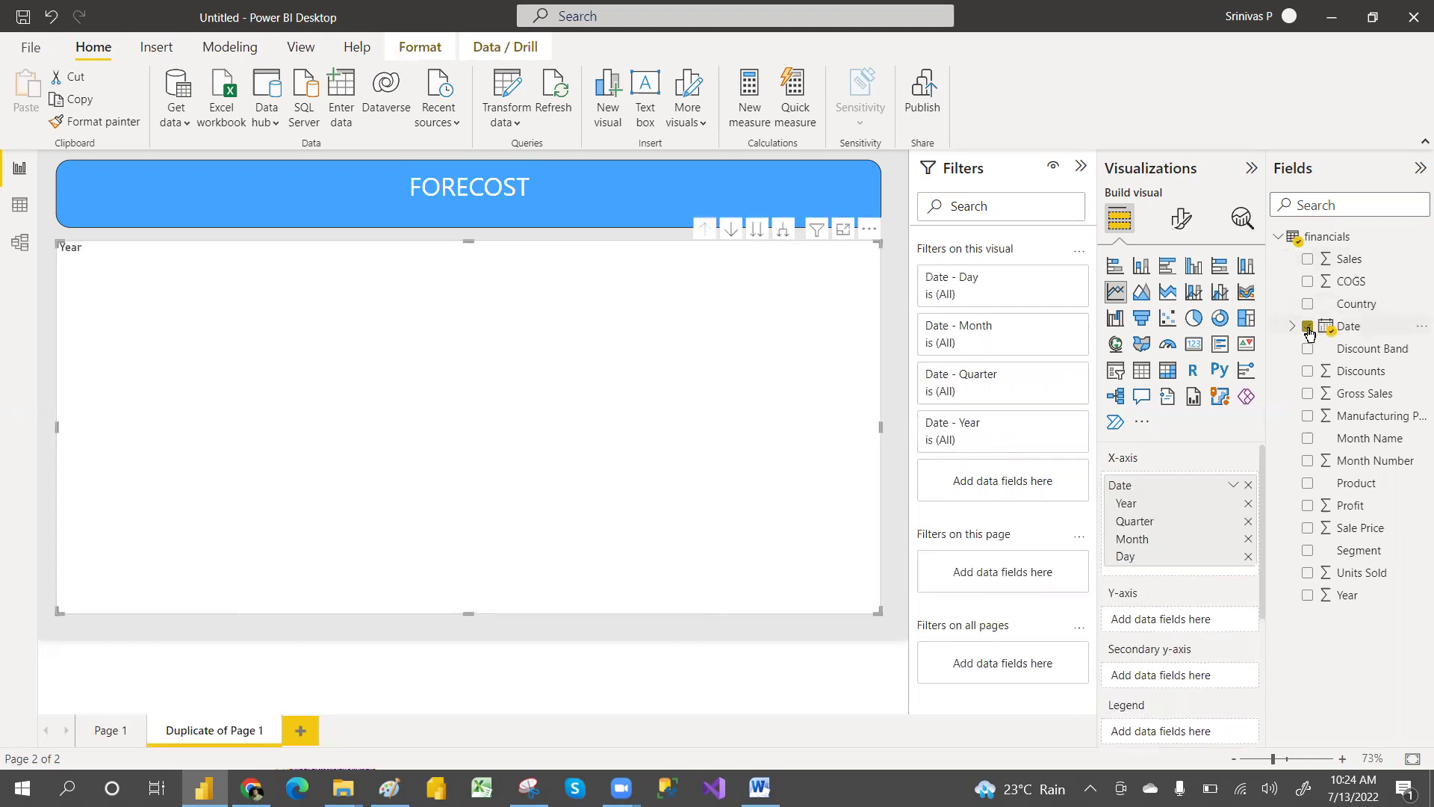
left_click(1308, 260)
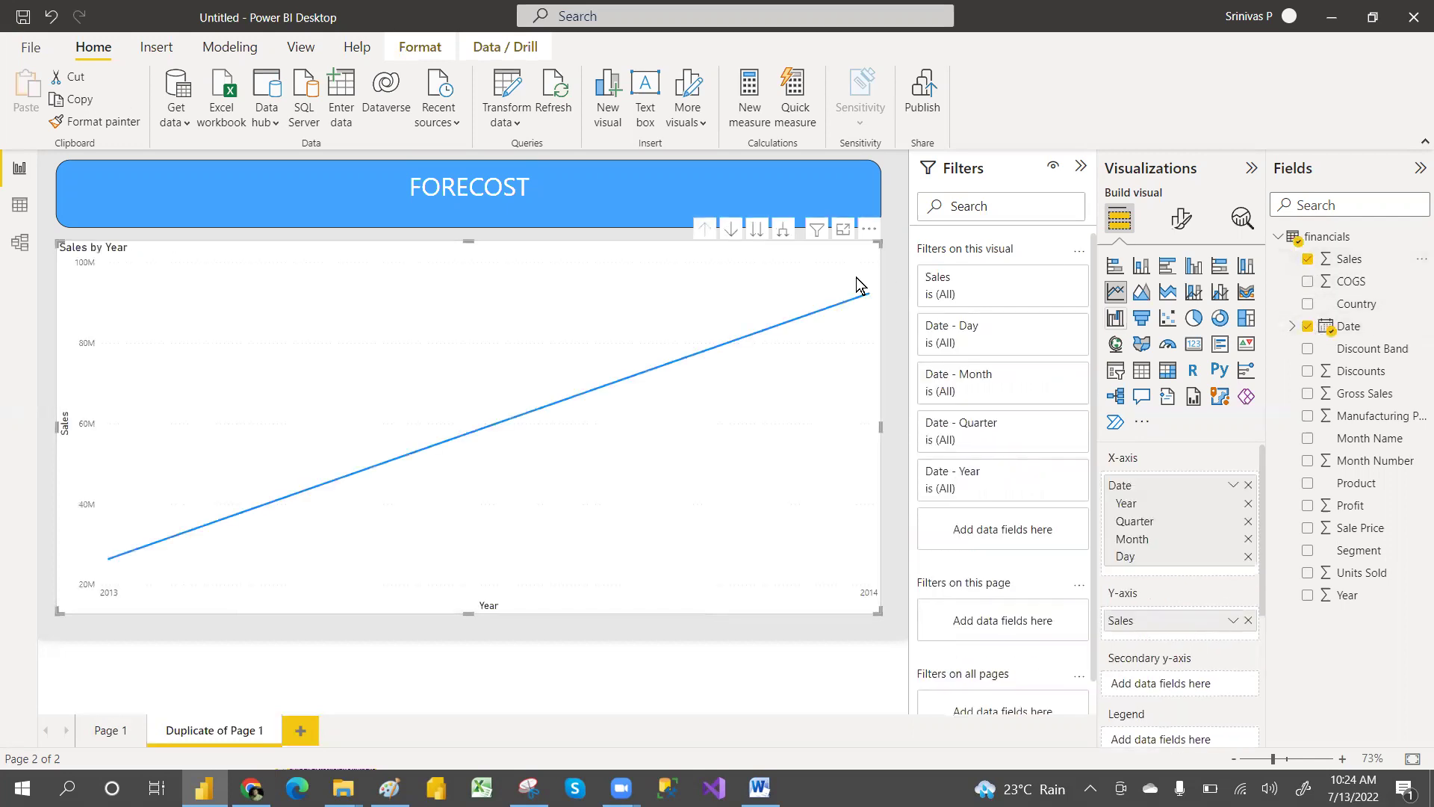
left_click(782, 233)
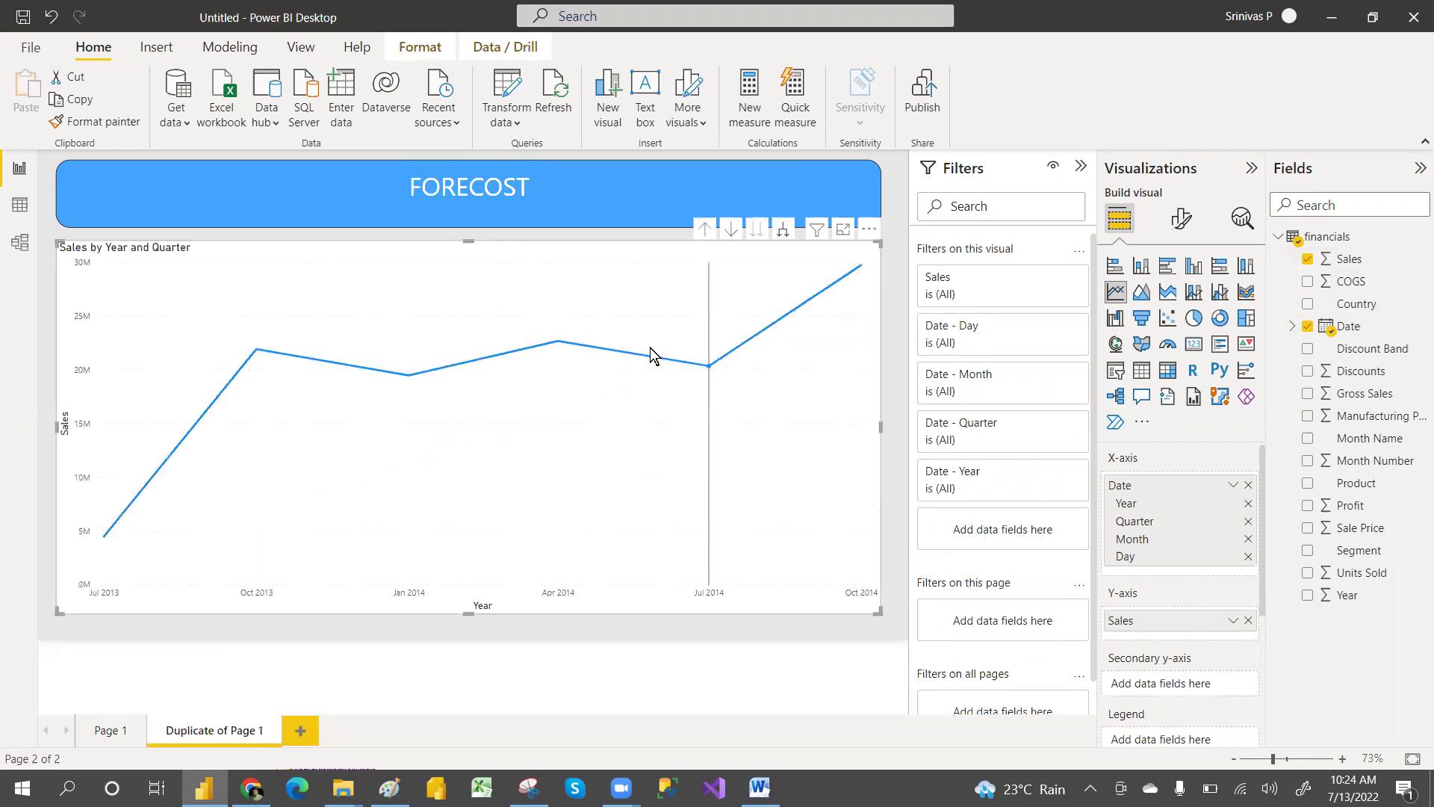
mouse_move(584, 423)
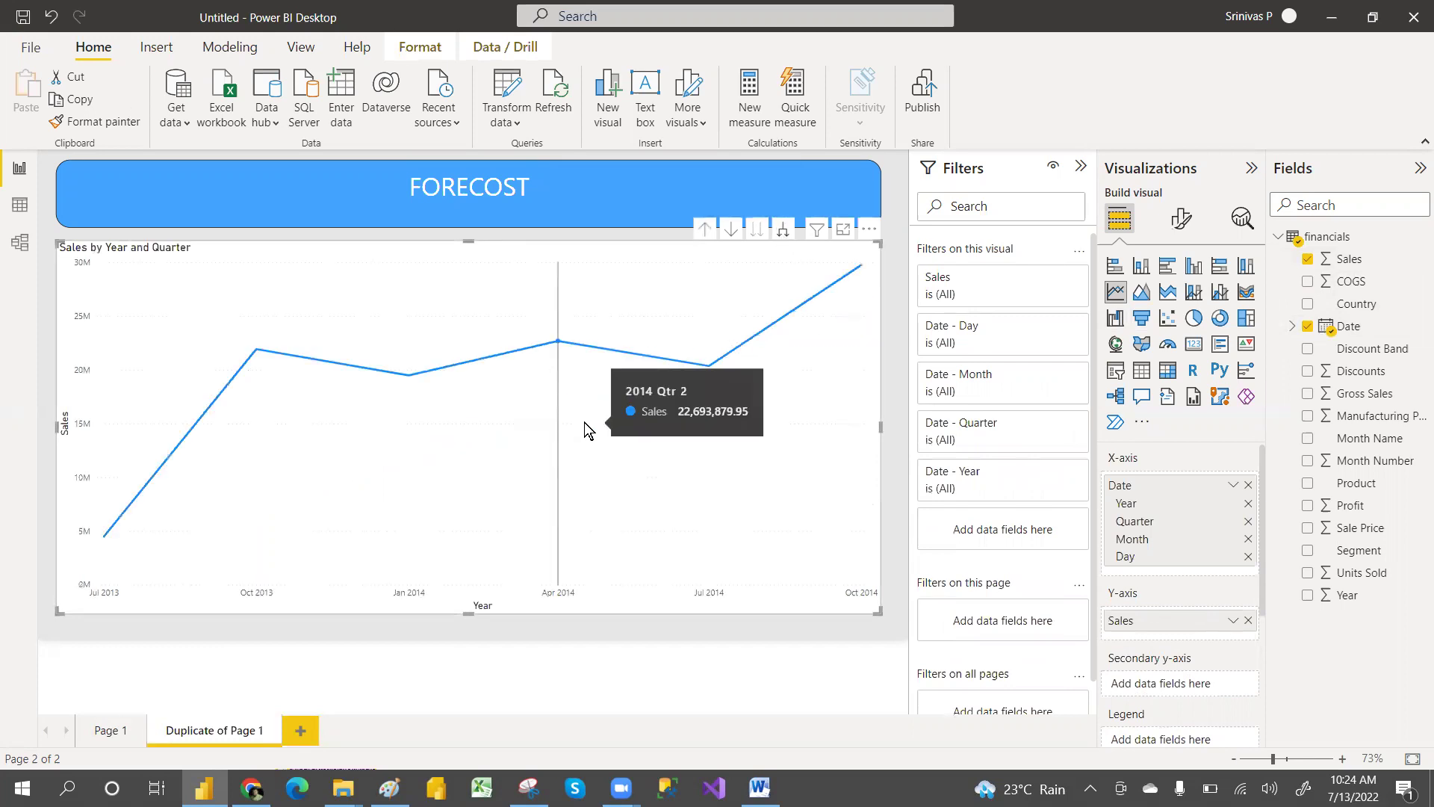
- Turn on Forecast in the chart's Analytics pane and expand its settings
left_click(1243, 220)
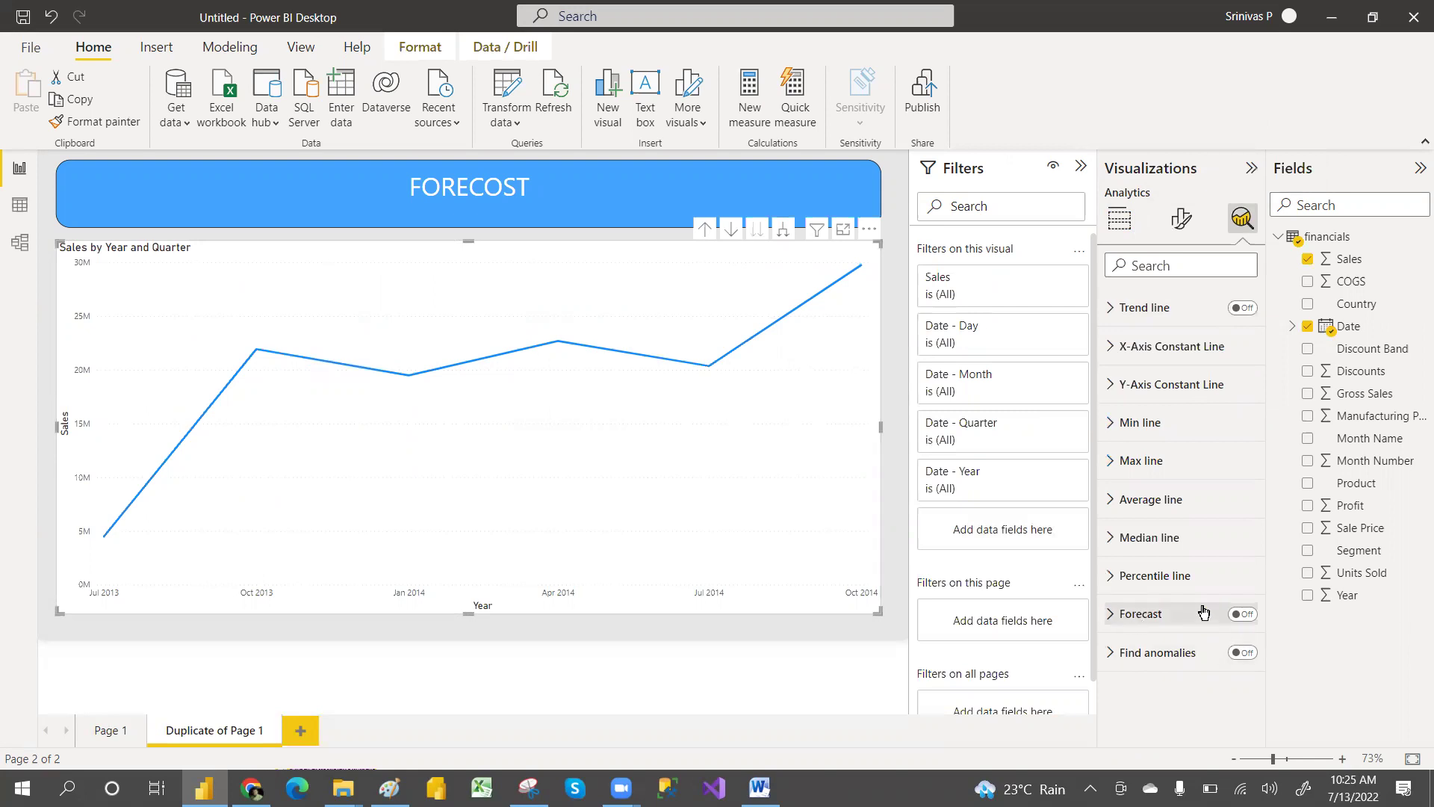
left_click(1248, 615)
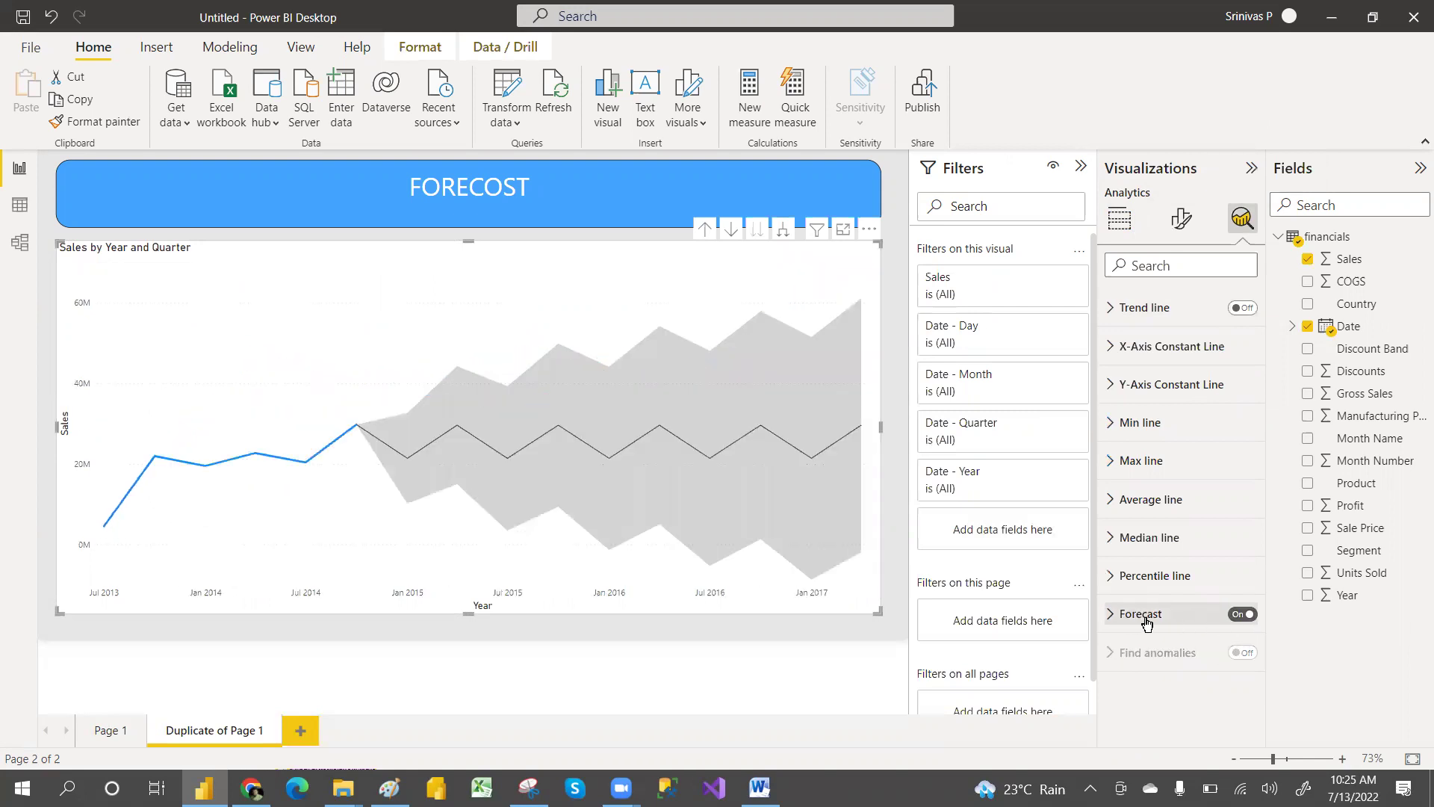
left_click(1110, 619)
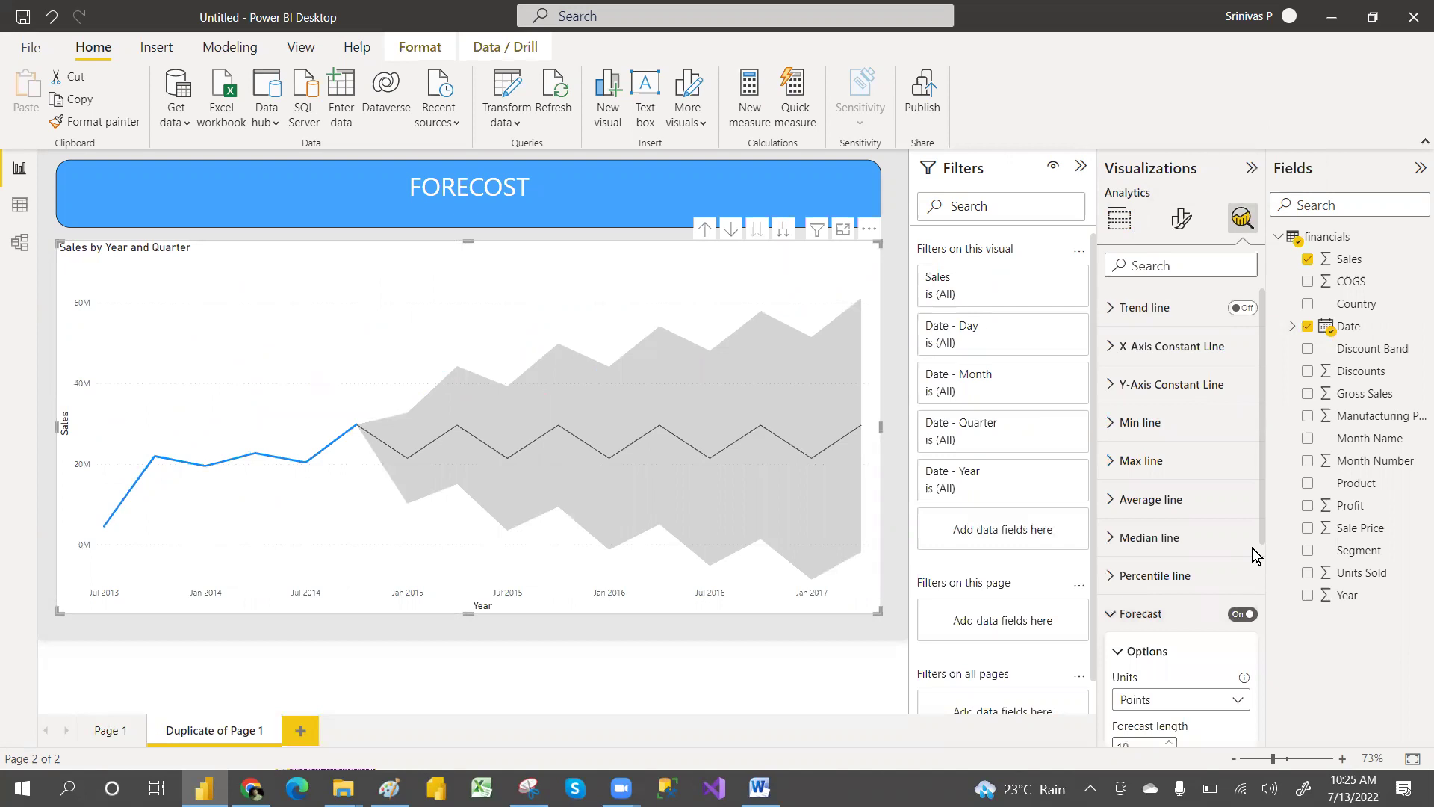
scroll(1265, 539, "down", 1)
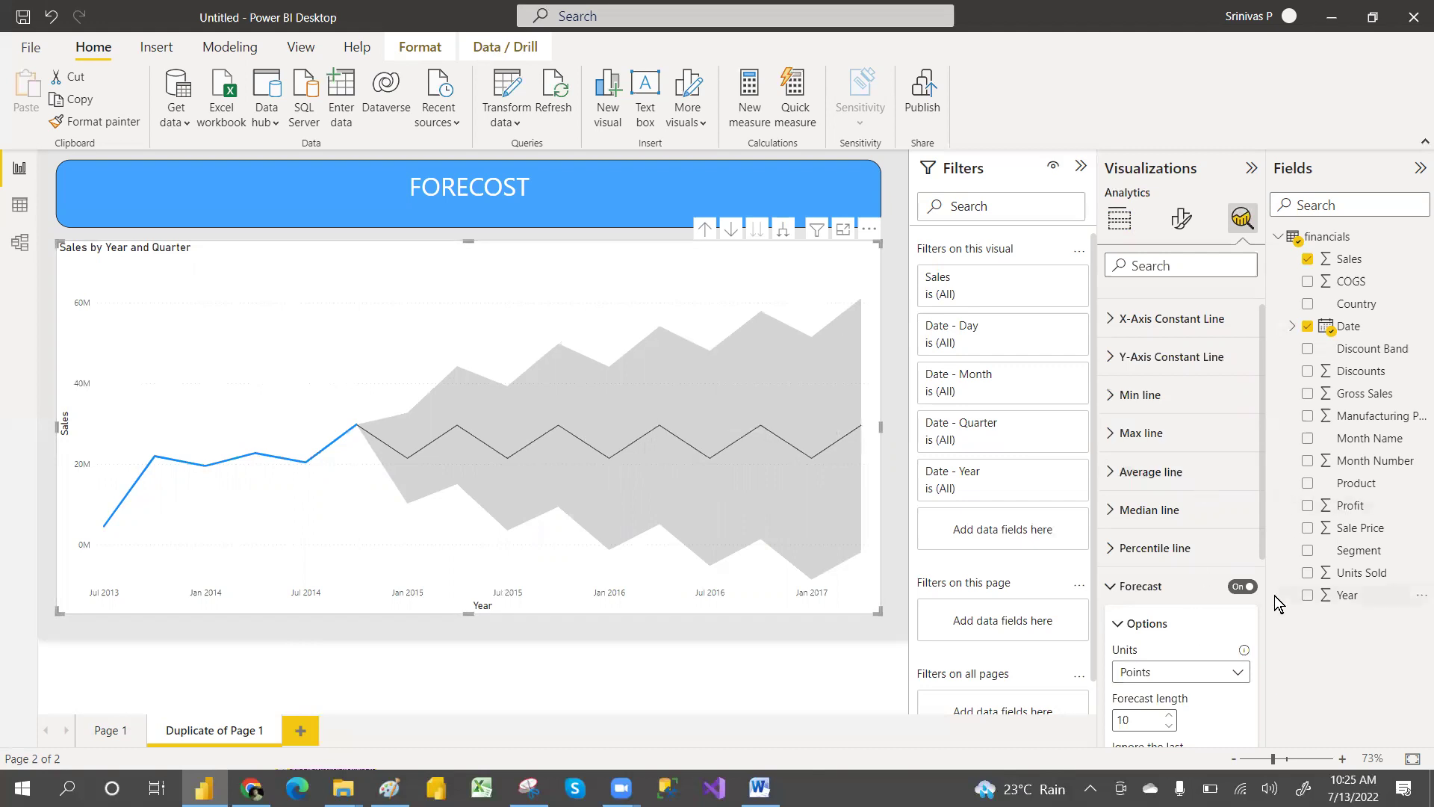
- Change the forecast length from 10 to 4 points and apply it
left_click(1139, 724)
key("BackSpace")
key("BackSpace")
left_click_drag(1263, 537, 1258, 693)
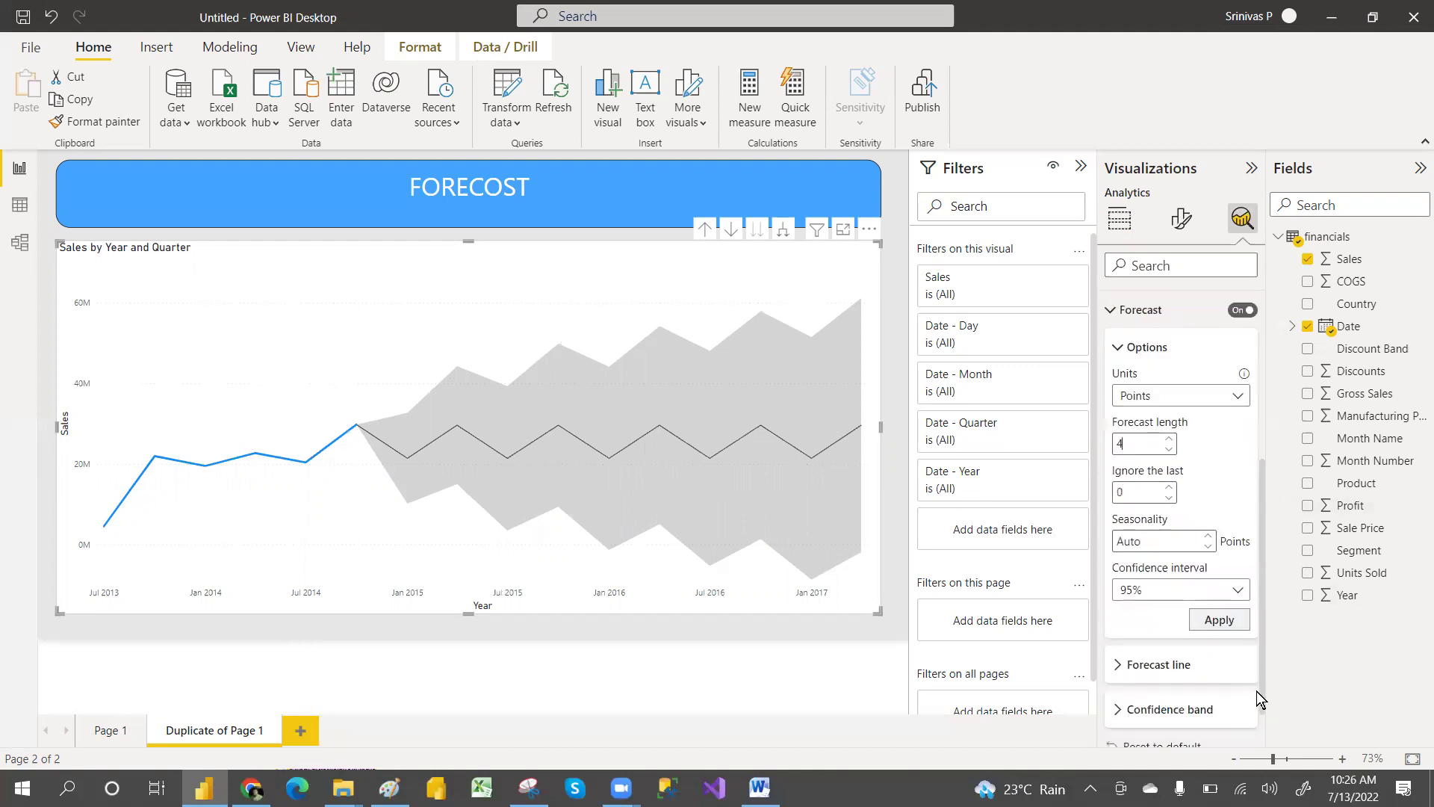
left_click(1216, 621)
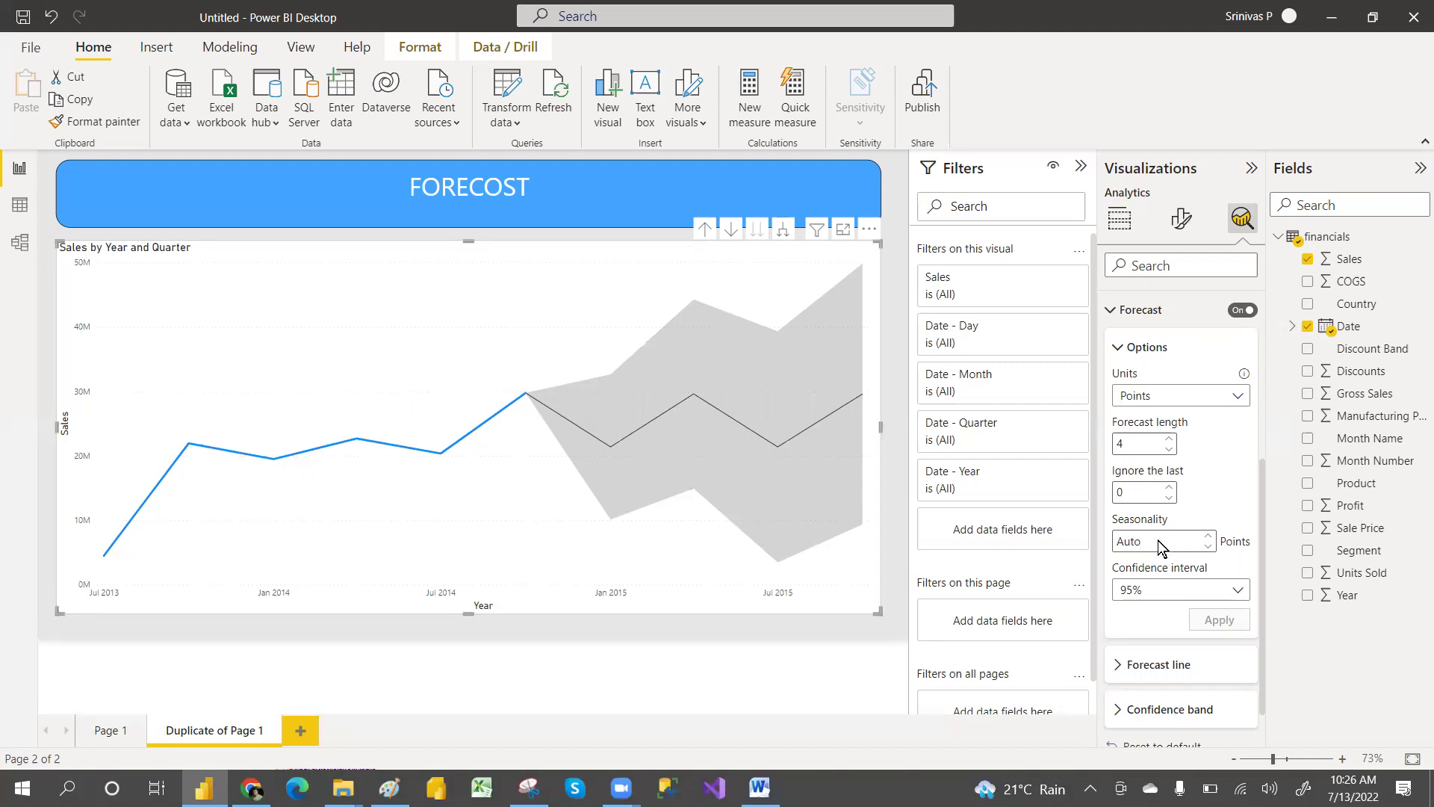
- Keep the 95% confidence interval, set forecast units to Quarters, and apply
left_click(1154, 589)
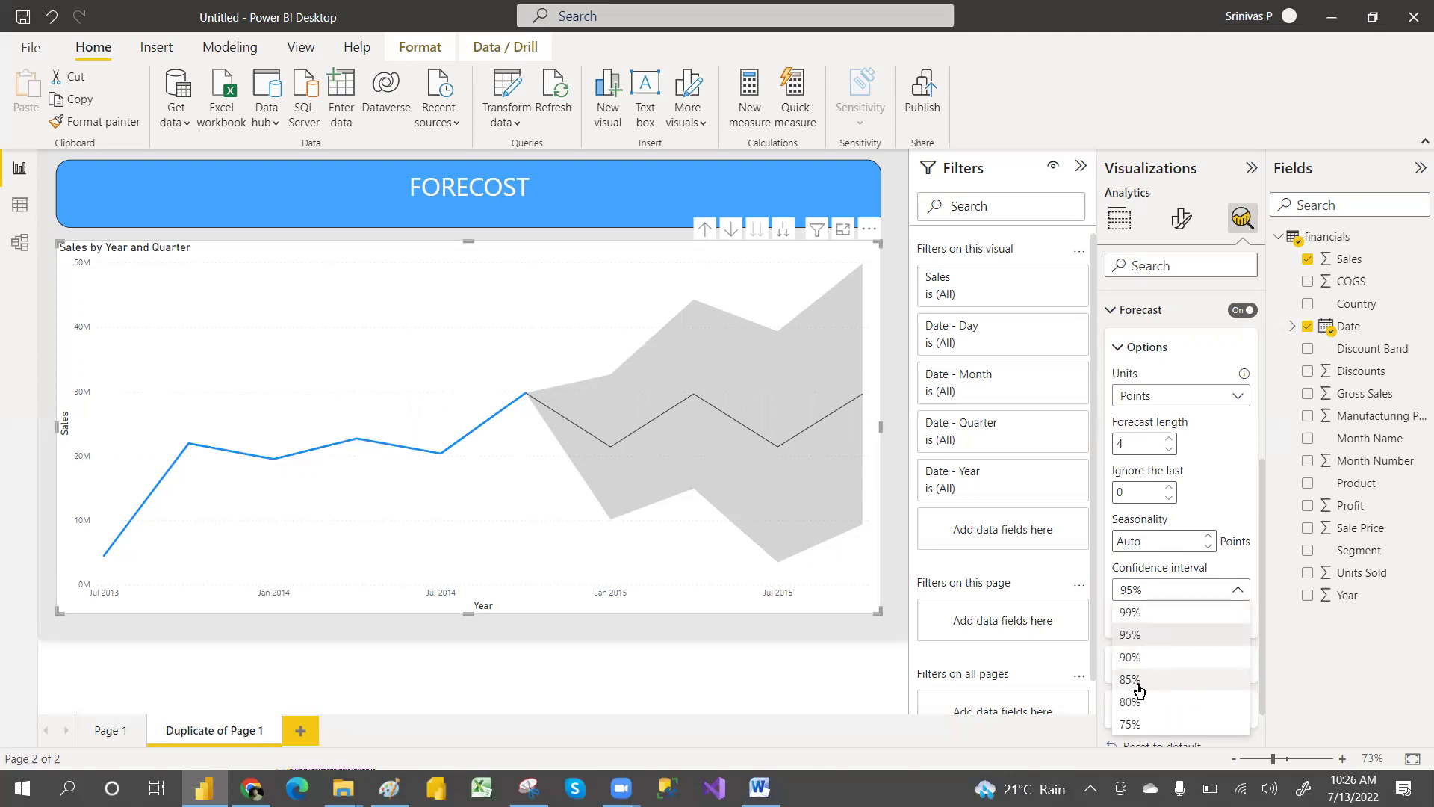
left_click(1242, 559)
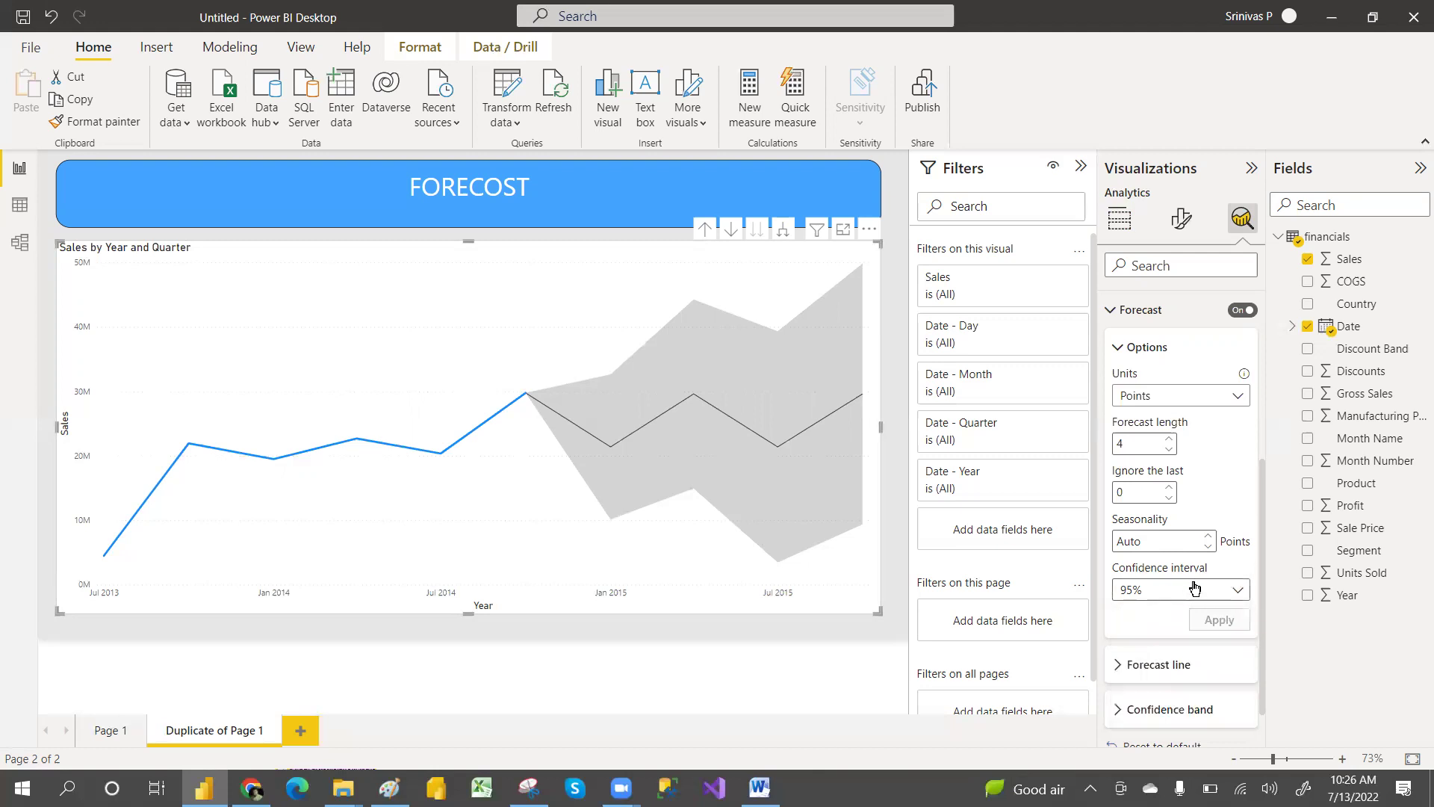
left_click(1180, 397)
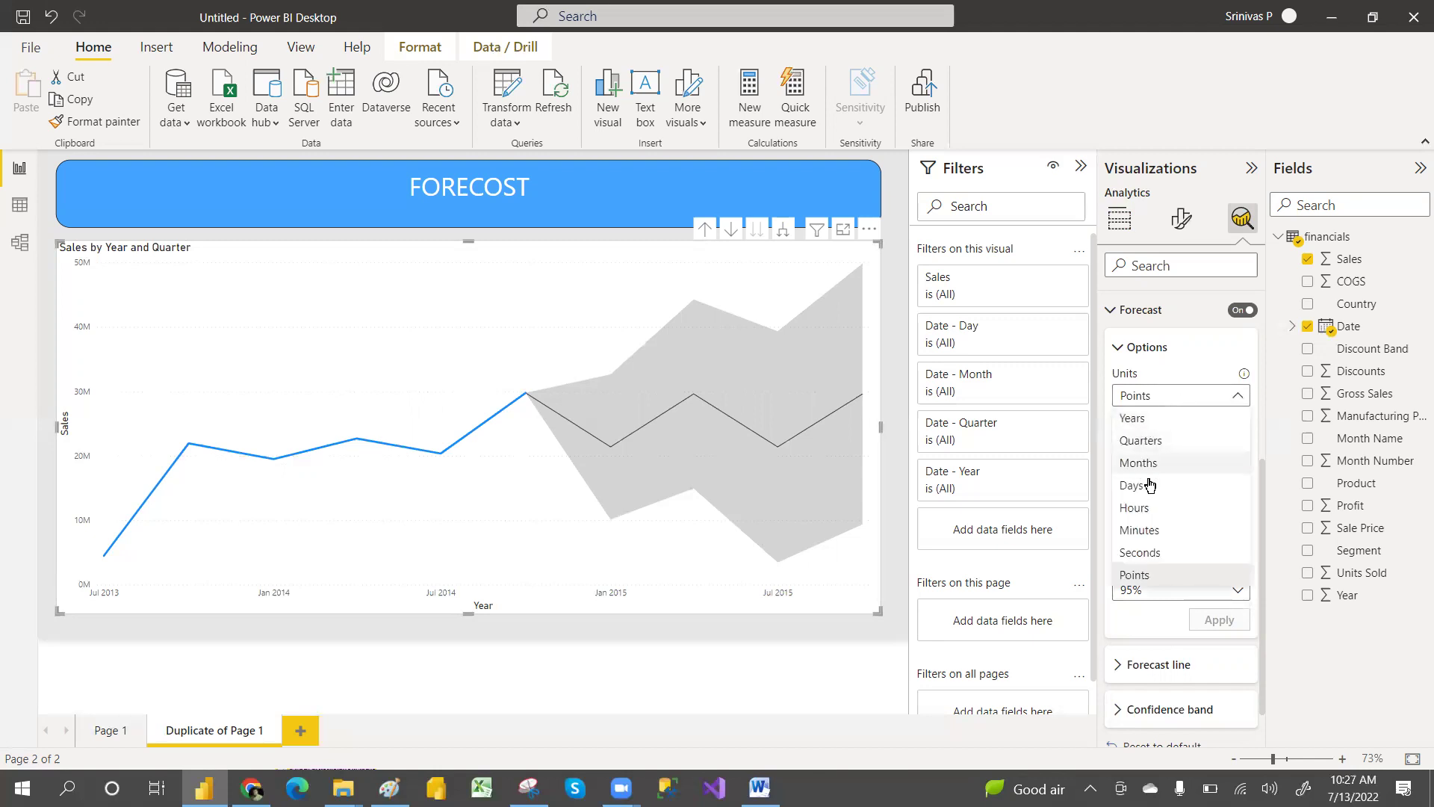
left_click(1150, 442)
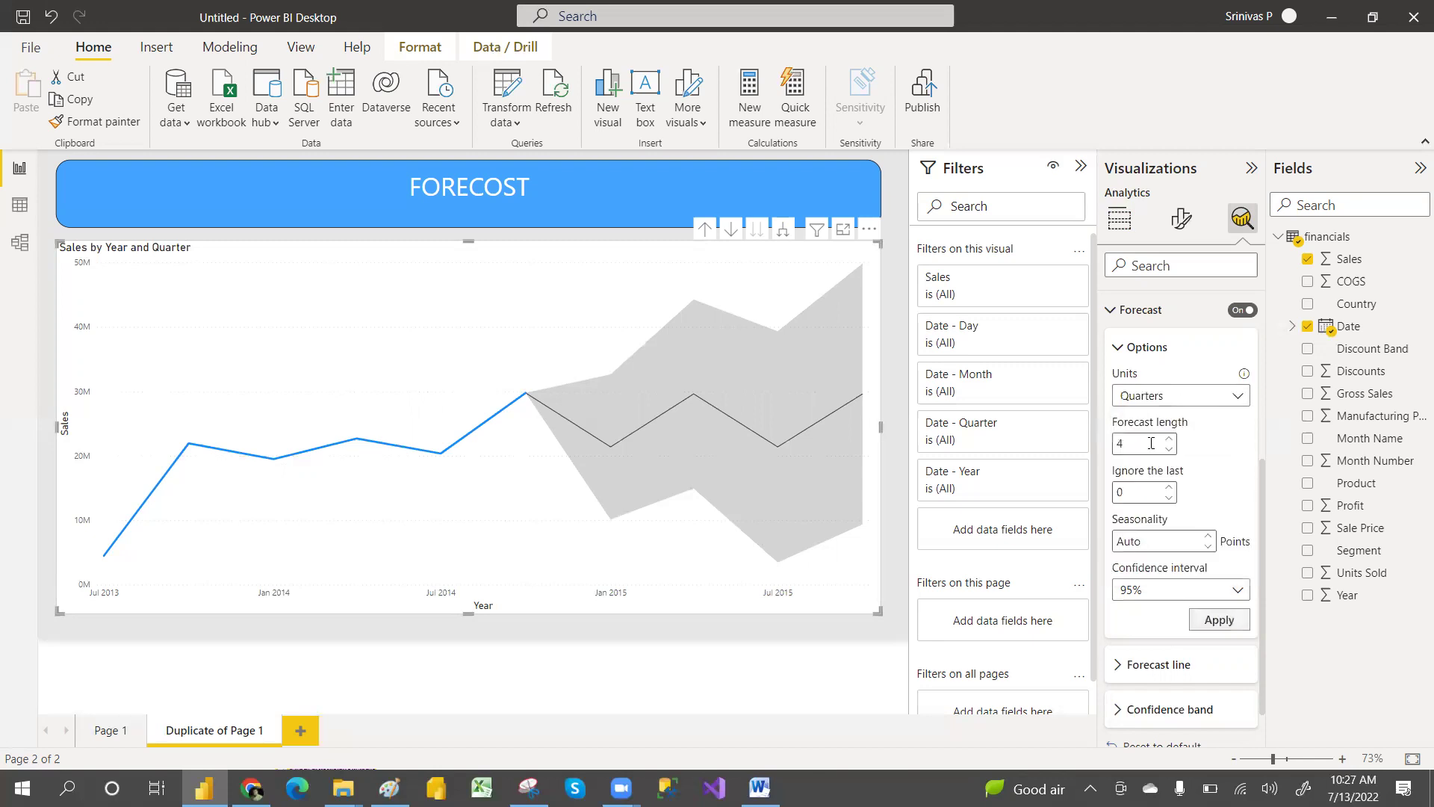
left_click(1152, 398)
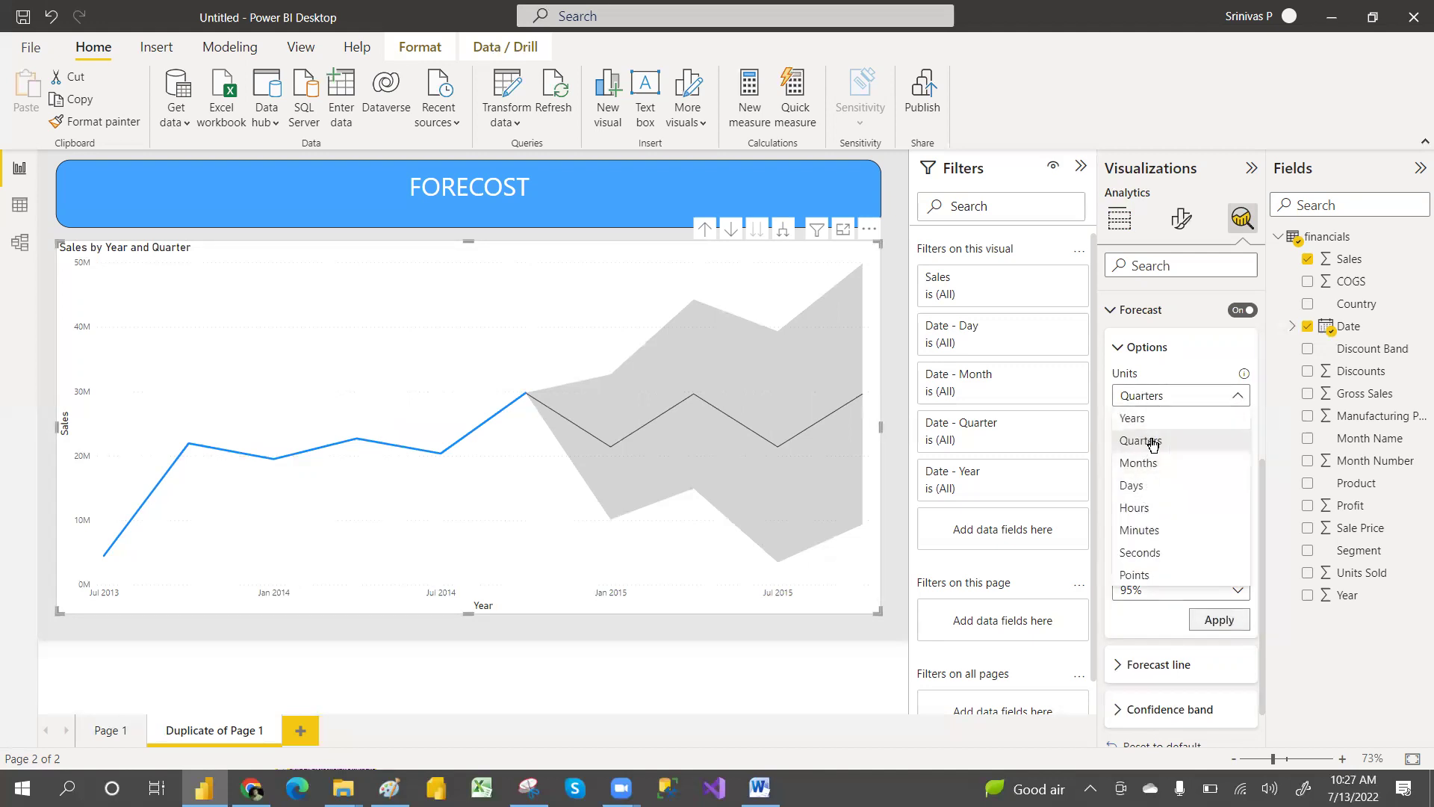
left_click(1152, 439)
left_click(1211, 622)
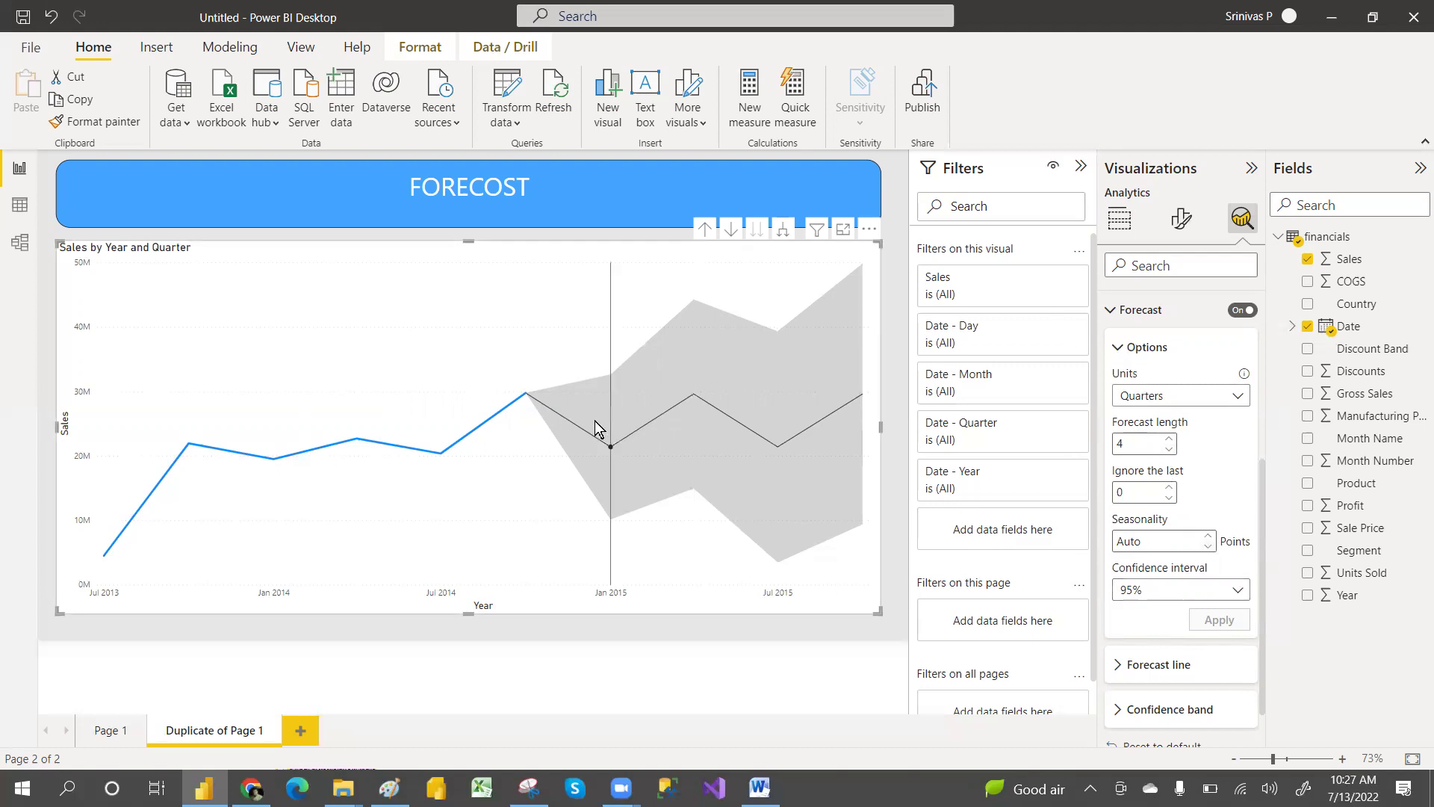
mouse_move(612, 445)
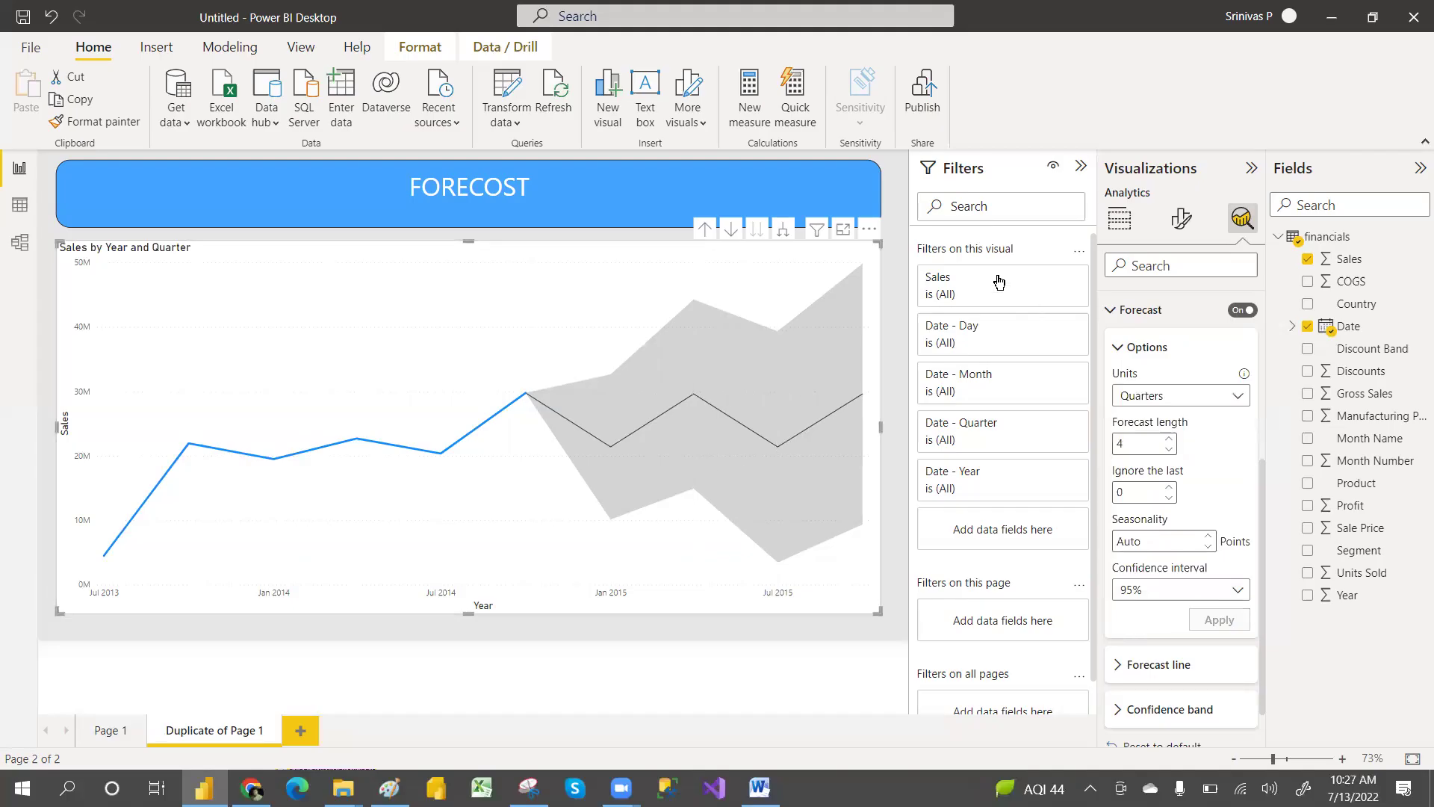
- Show the Sales by Year and Quarter chart's forecast data as a table
left_click(869, 230)
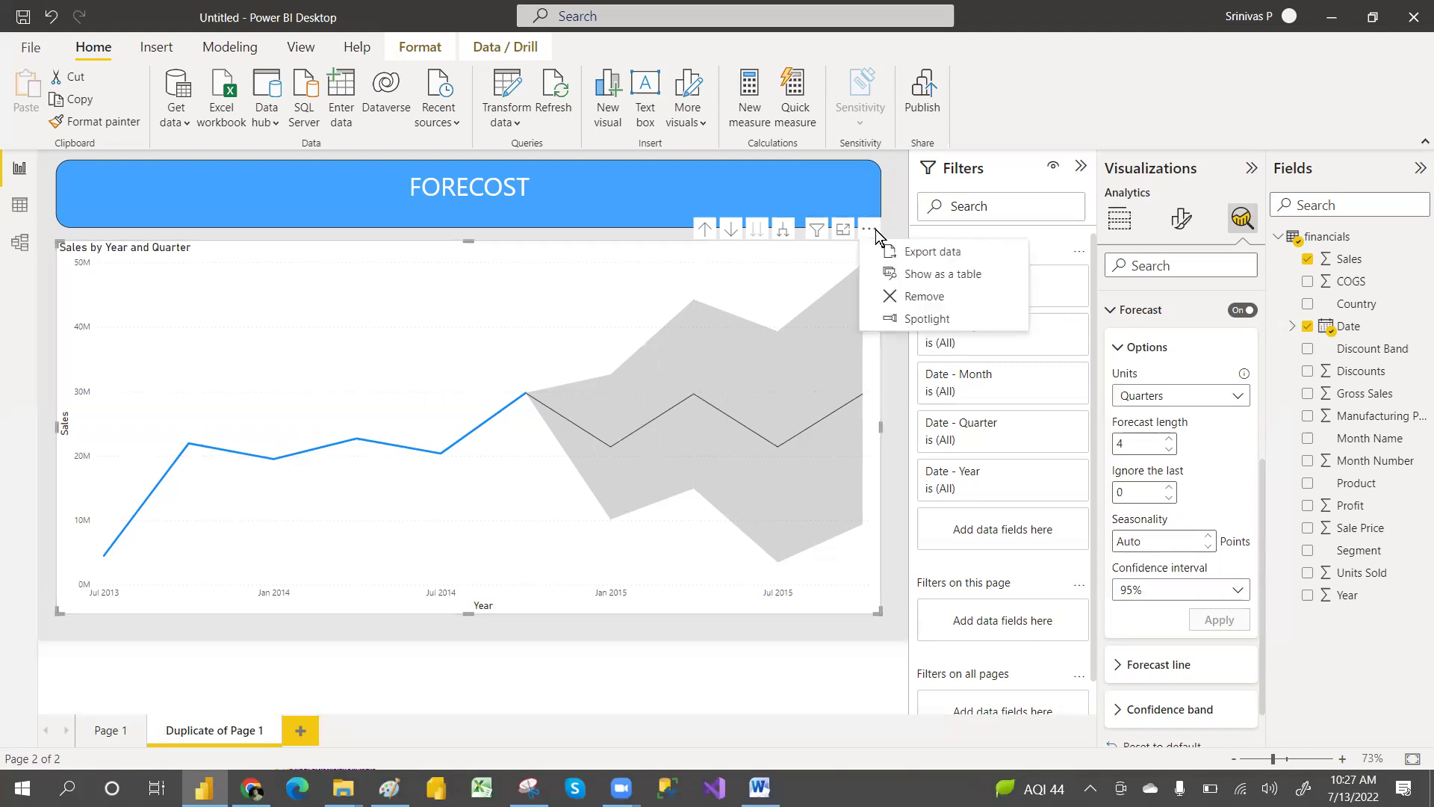
left_click(960, 277)
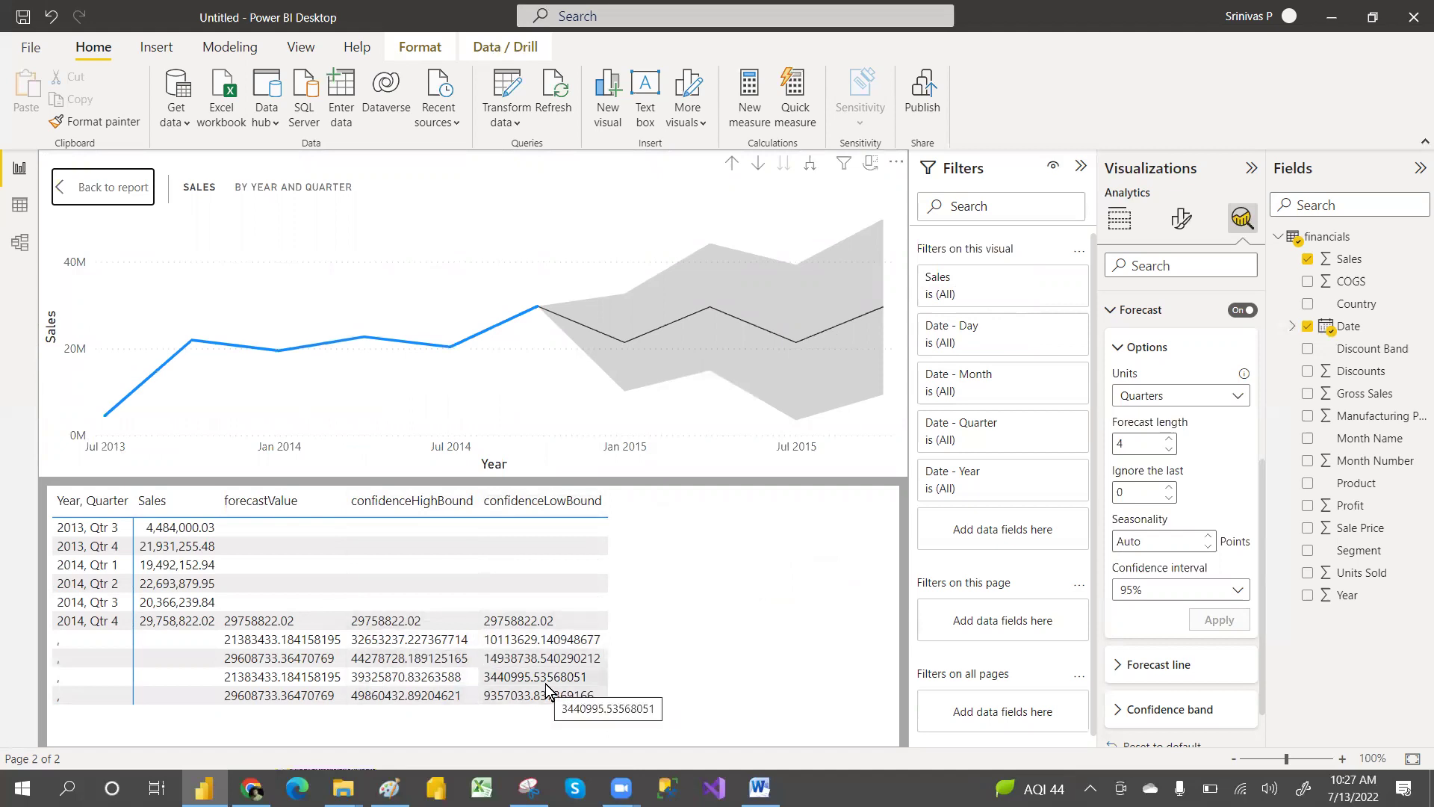
- Return to the report and color the forecast line and band yellow
left_click(102, 196)
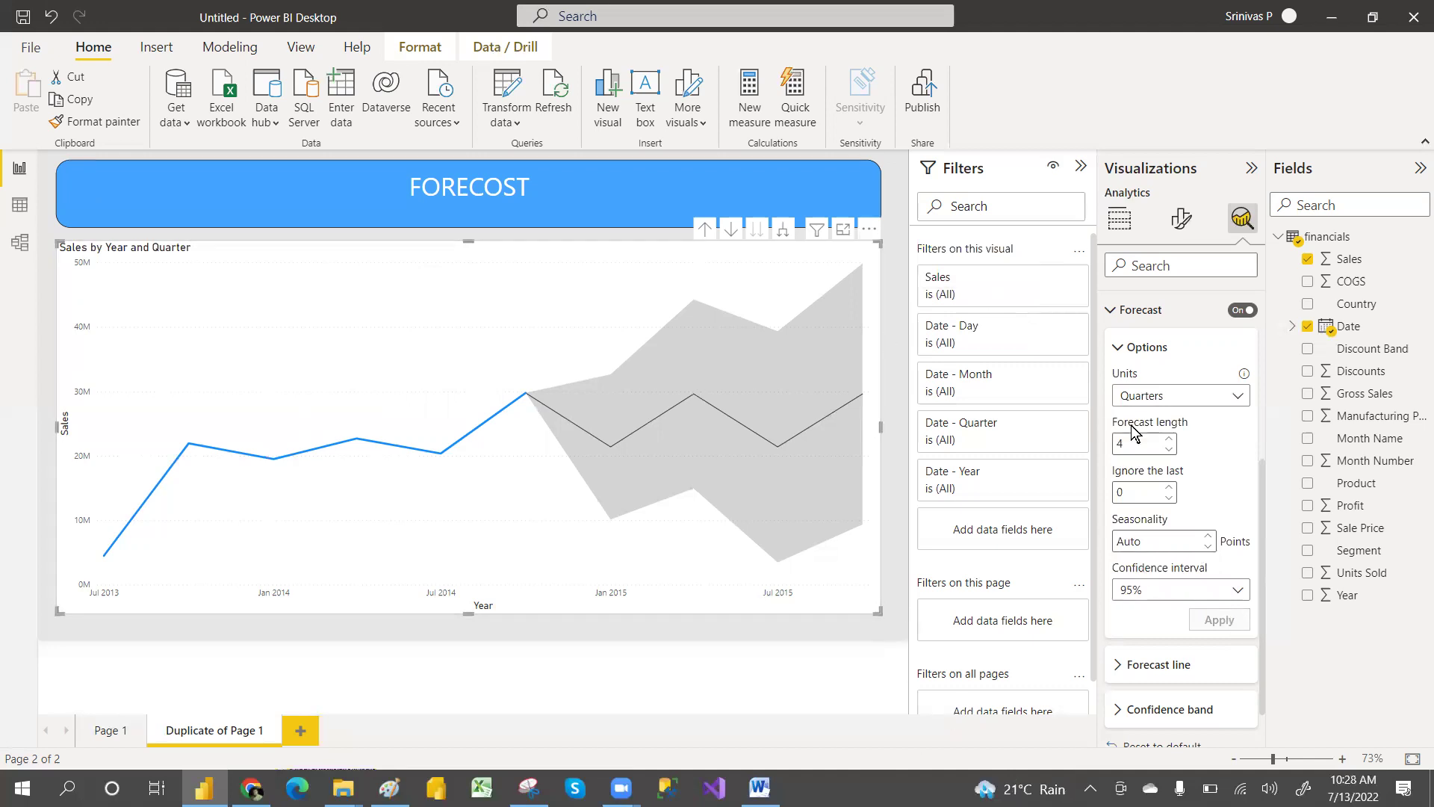
left_click(1117, 665)
left_click_drag(1263, 598, 1265, 647)
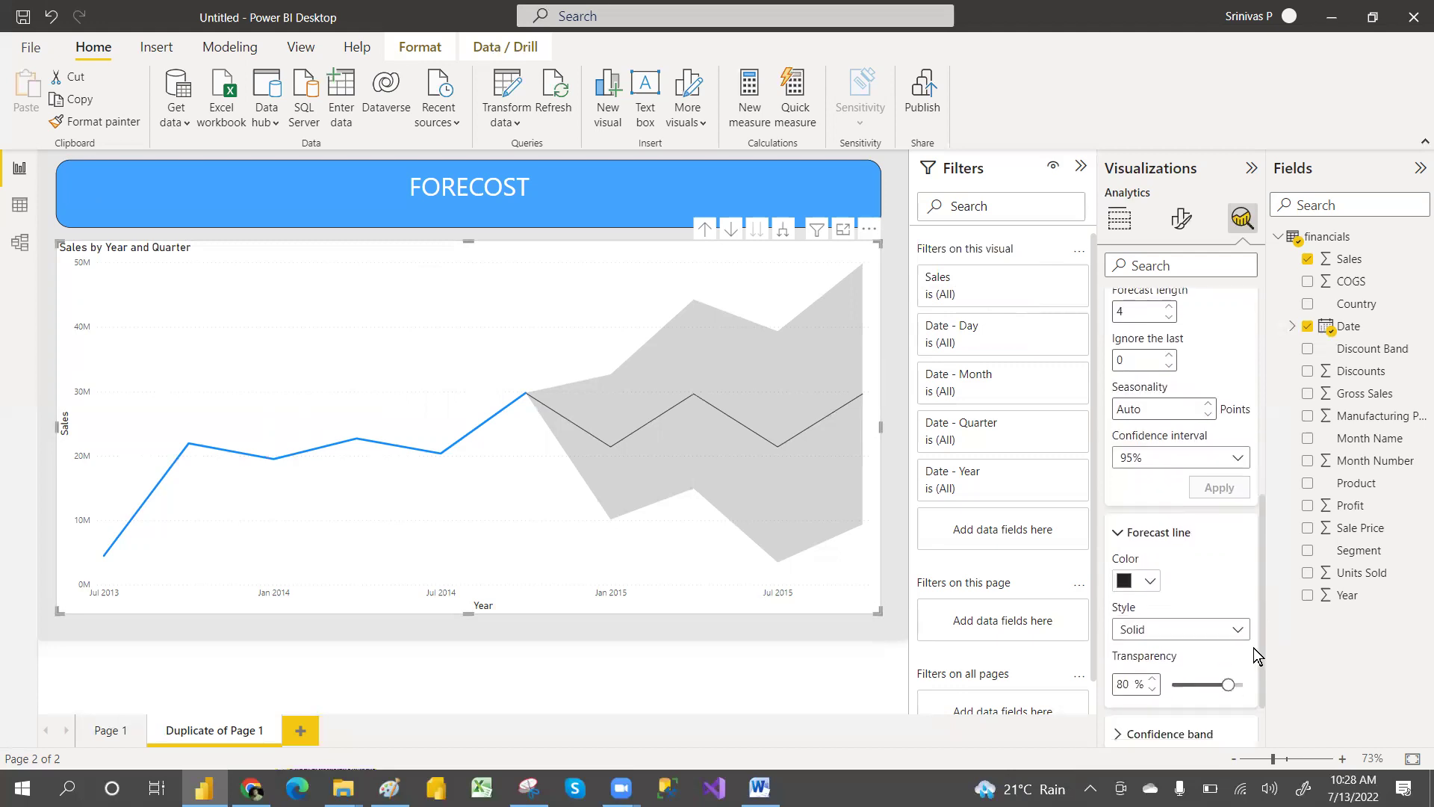
left_click(1148, 582)
left_click(1136, 506)
- Set the forecast line's transparency to about 50%
left_click(1148, 582)
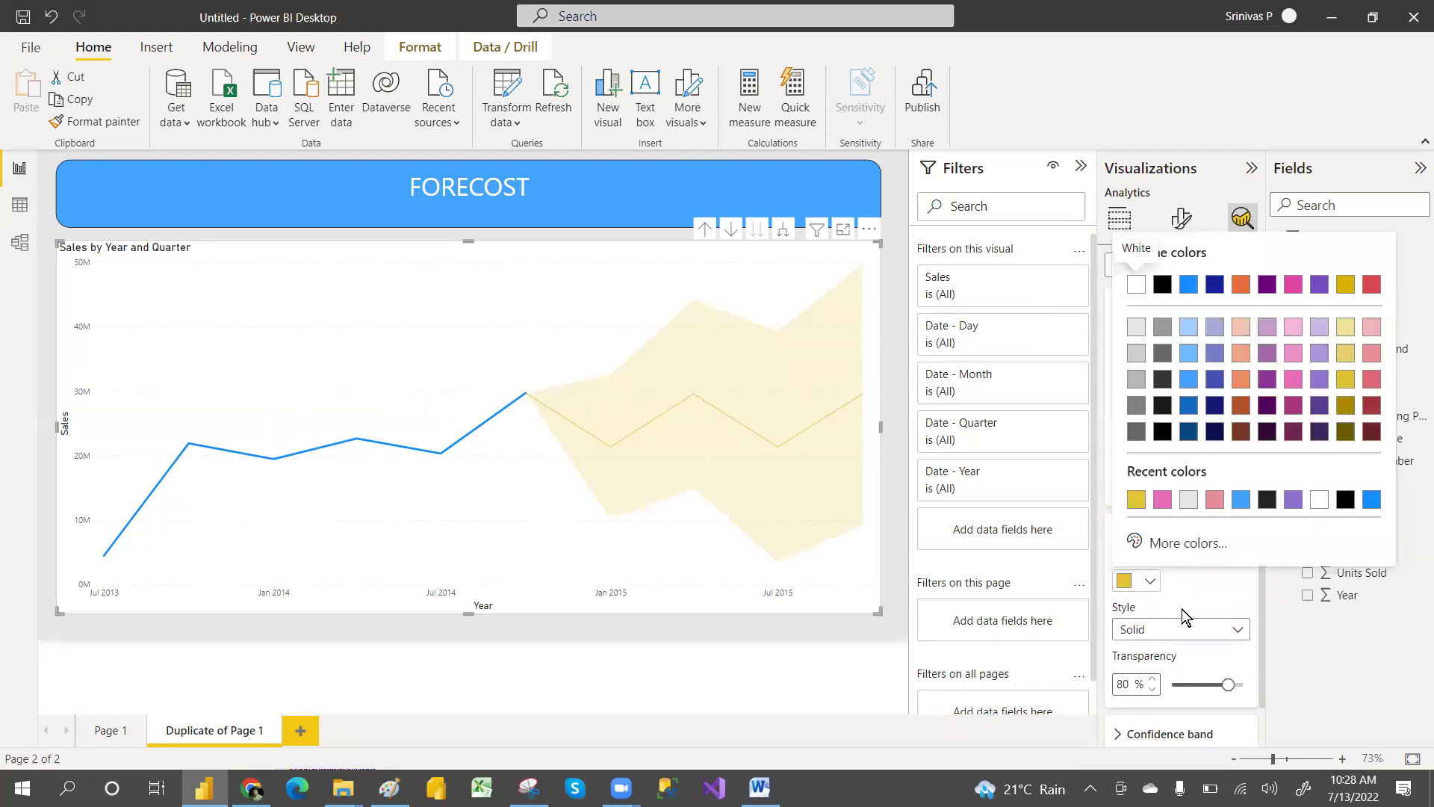
left_click(1194, 691)
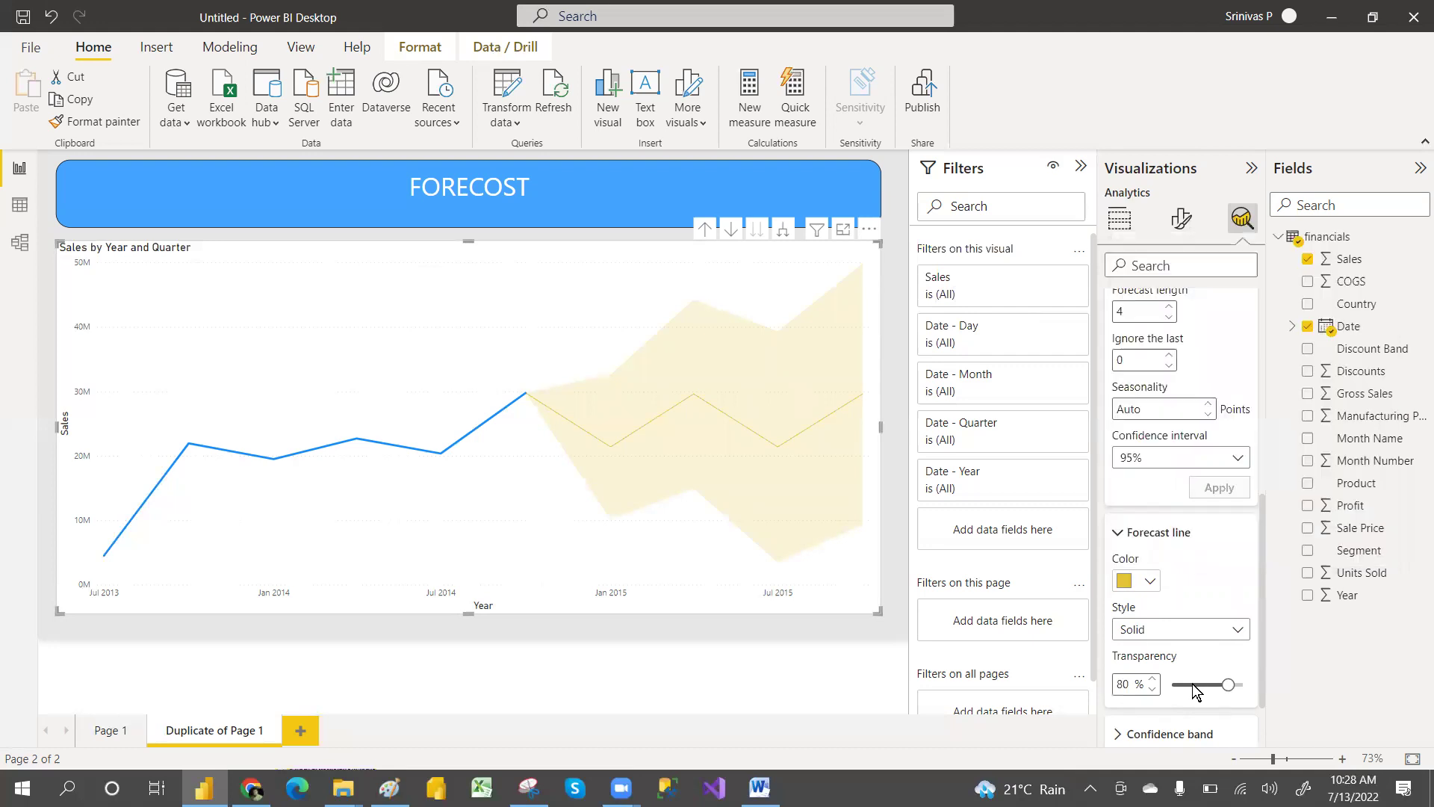
left_click(1192, 685)
left_click_drag(1190, 685, 1207, 686)
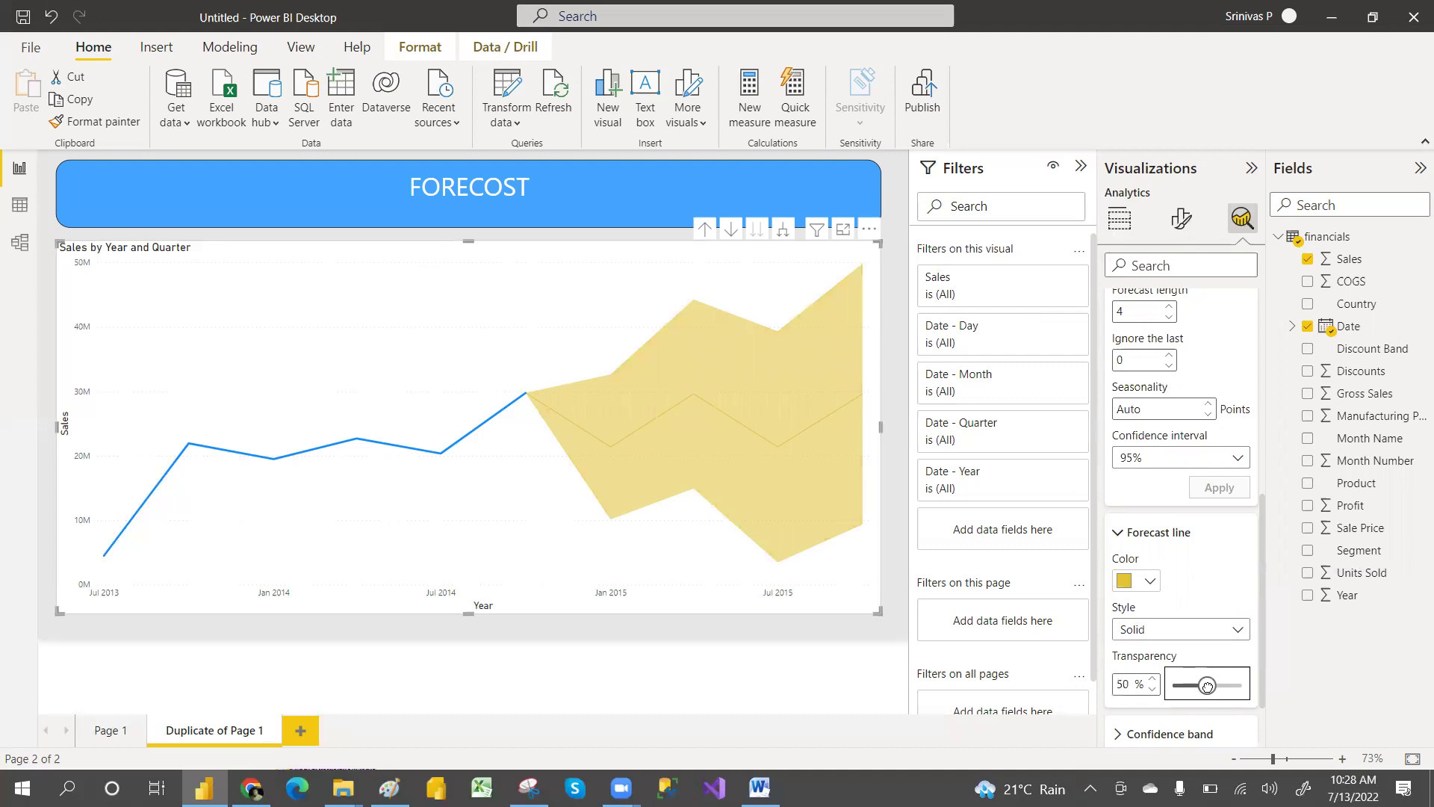
- Make the forecast line dashed and color it and its confidence band blue
left_click(1156, 628)
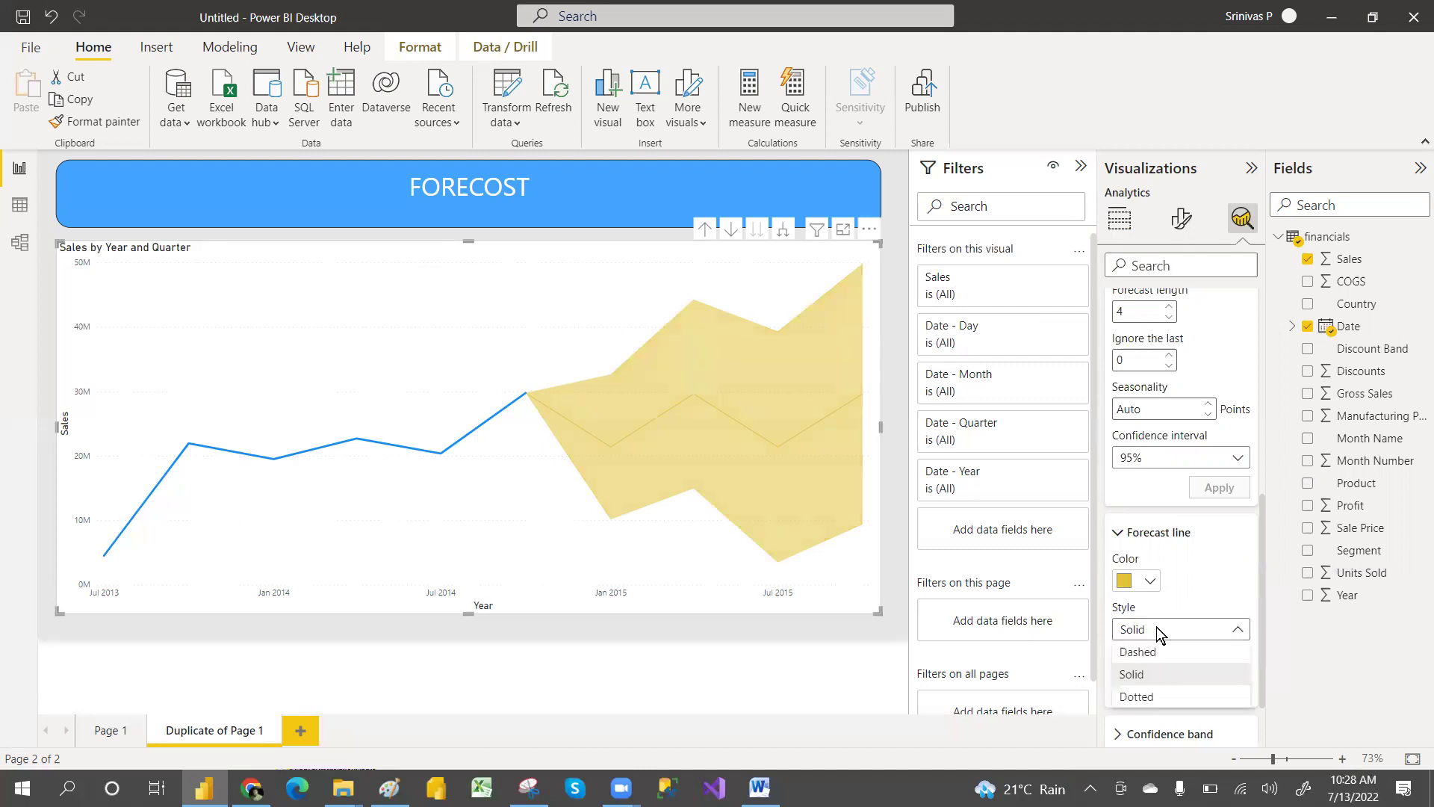
left_click(1201, 598)
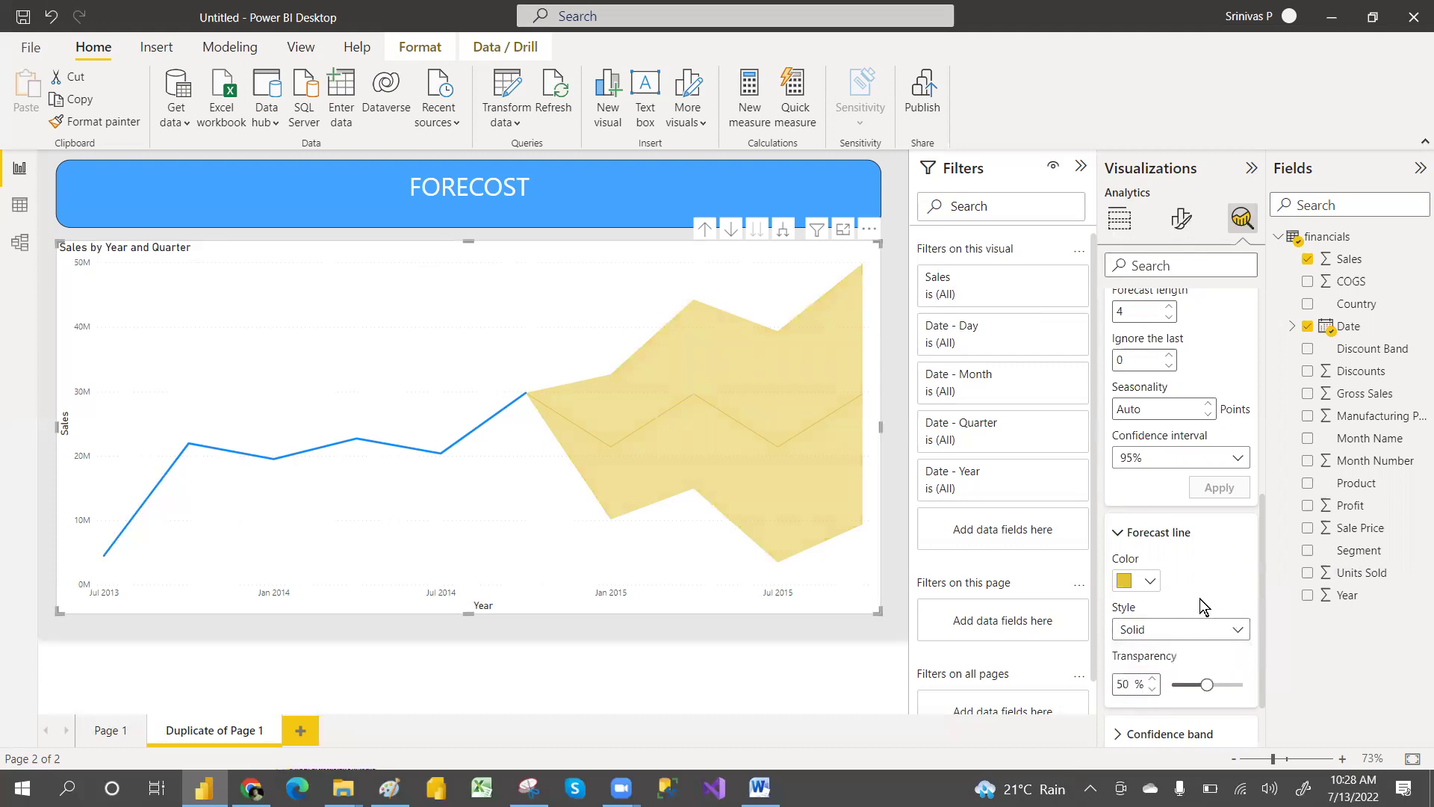
left_click(1152, 629)
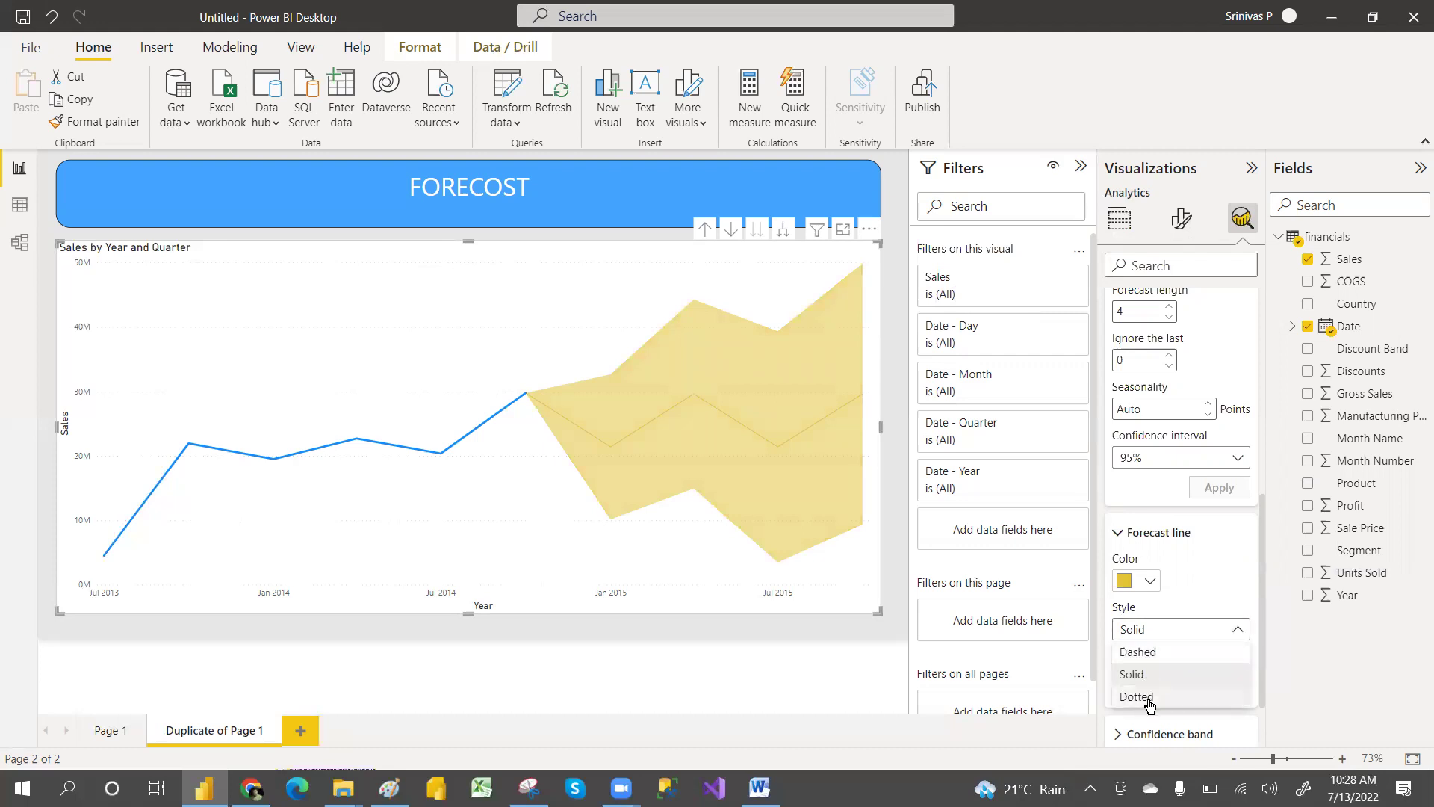
left_click(1149, 699)
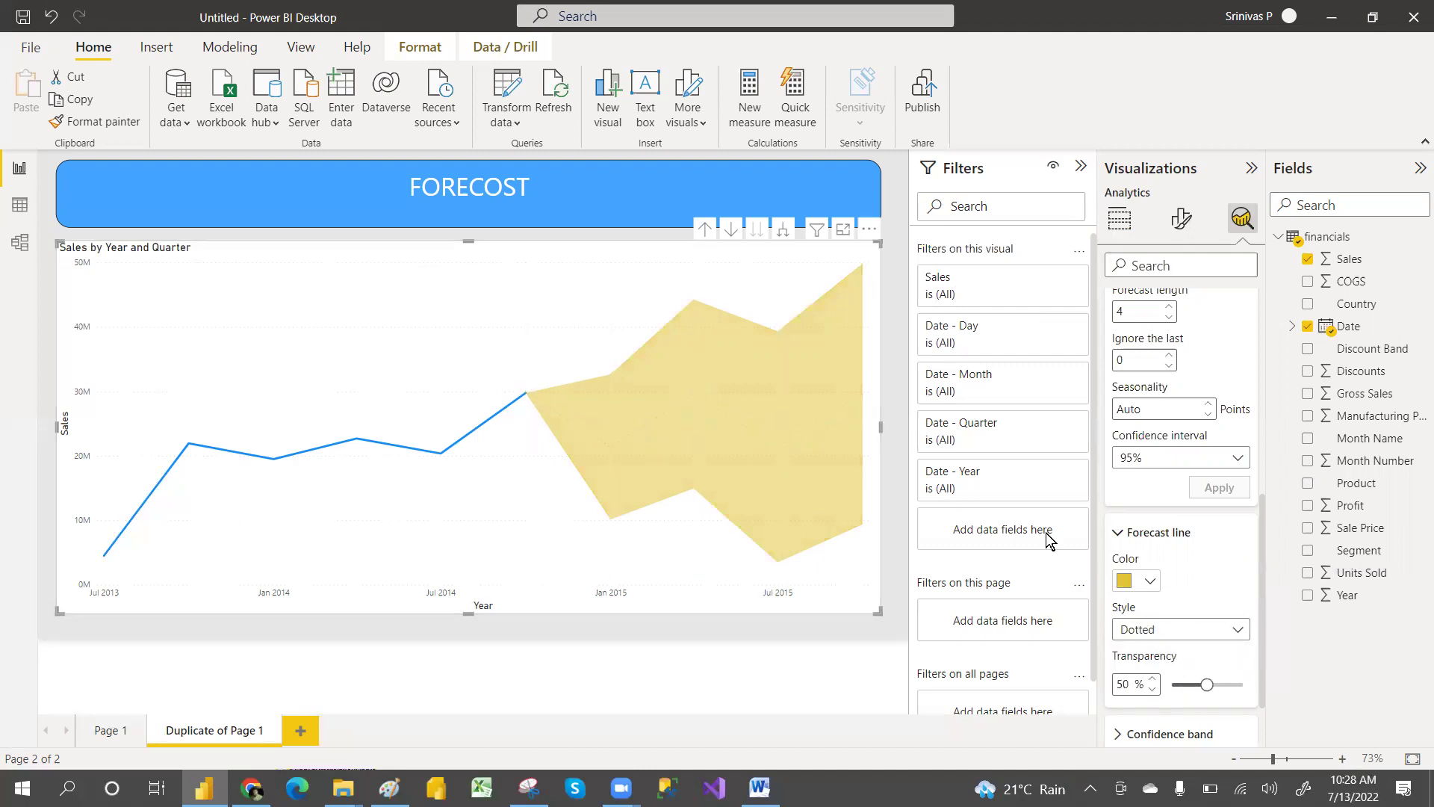
left_click(1175, 628)
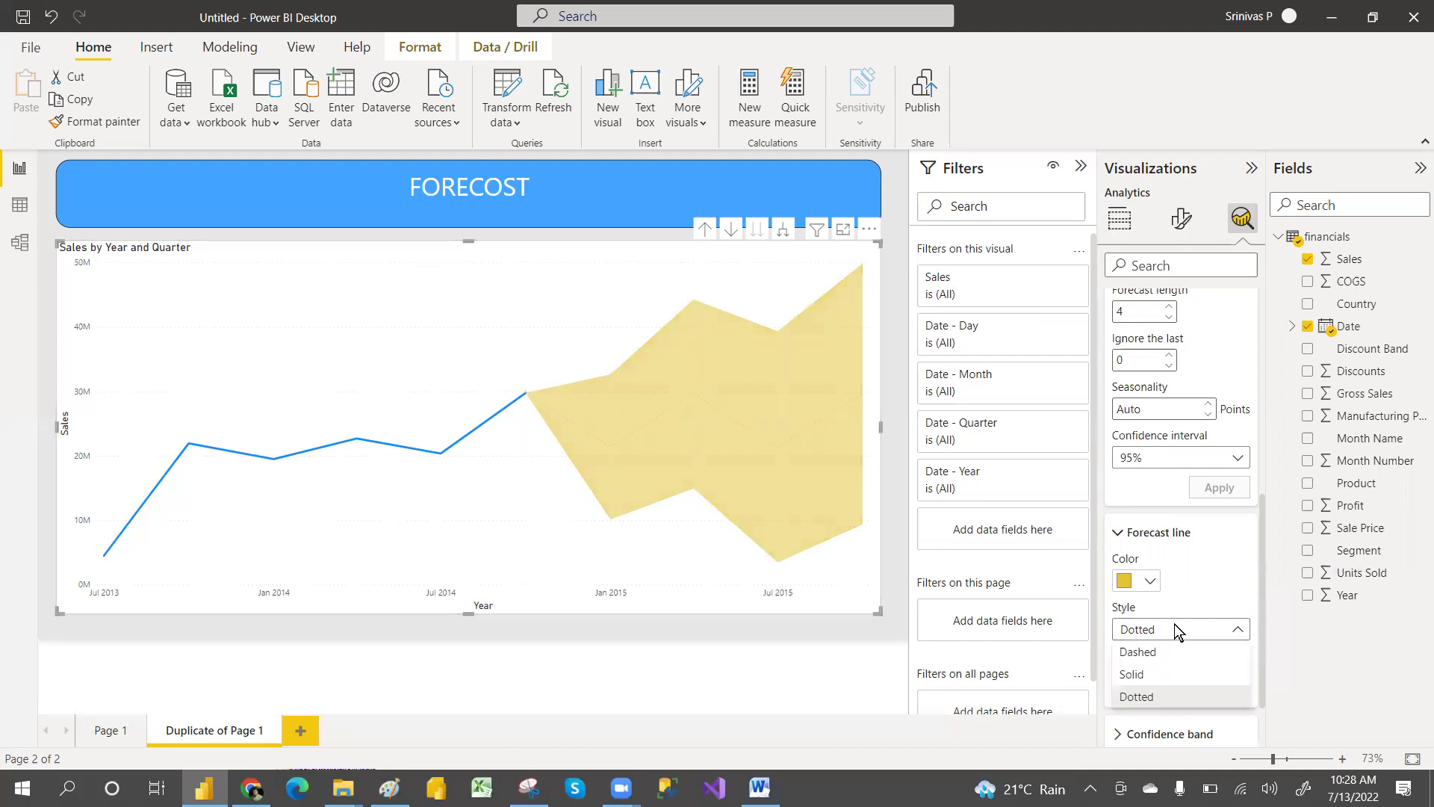
left_click(1147, 655)
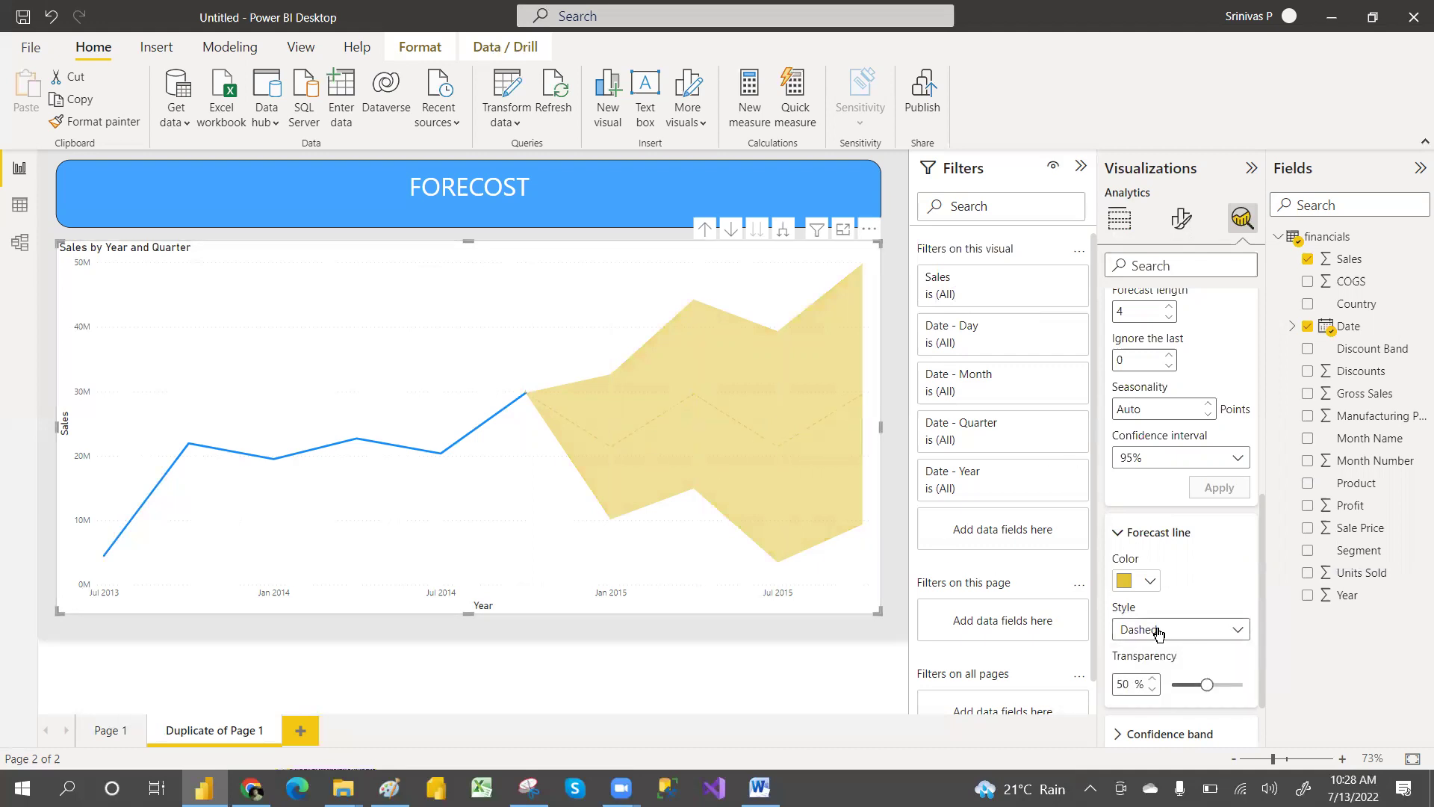
left_click(1149, 581)
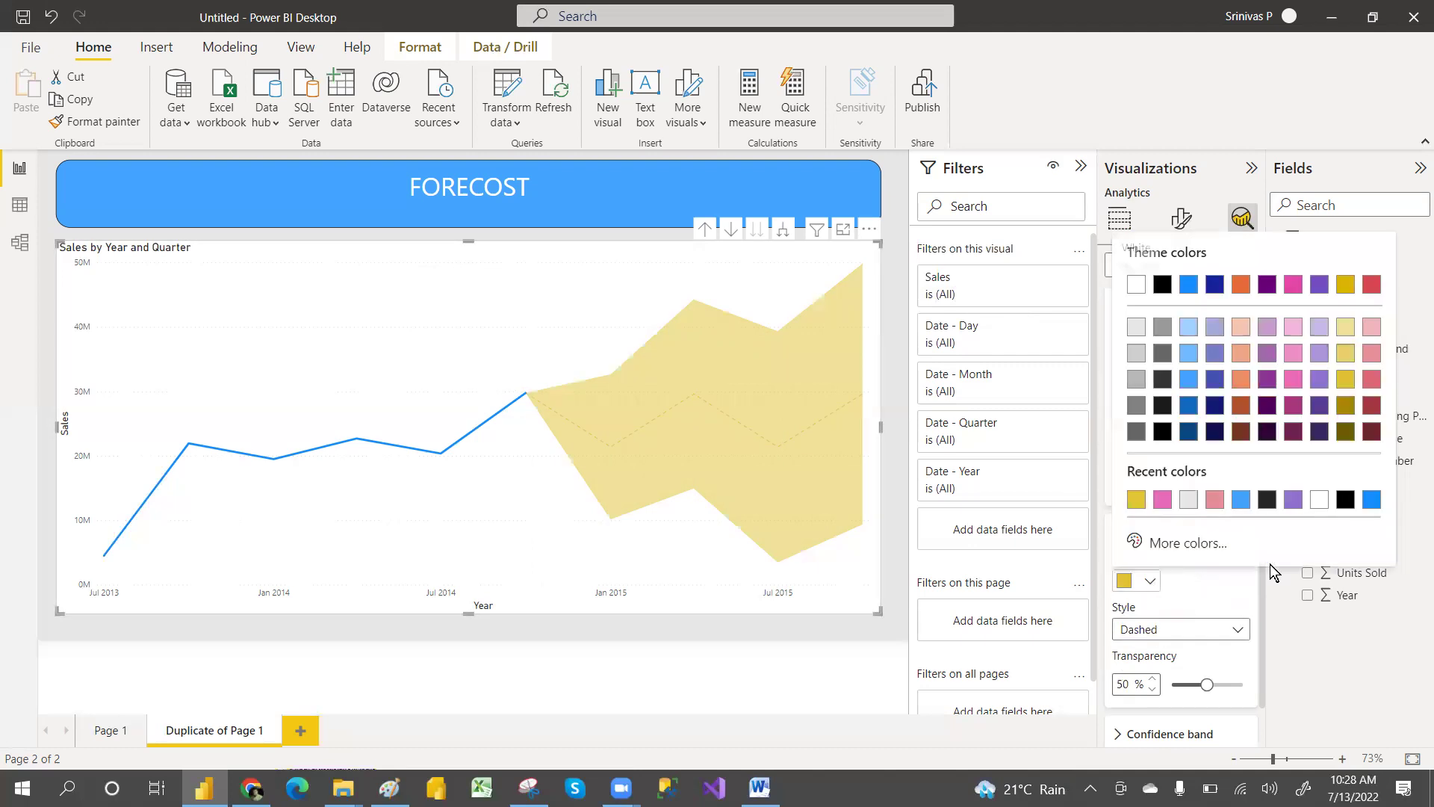
left_click(1242, 499)
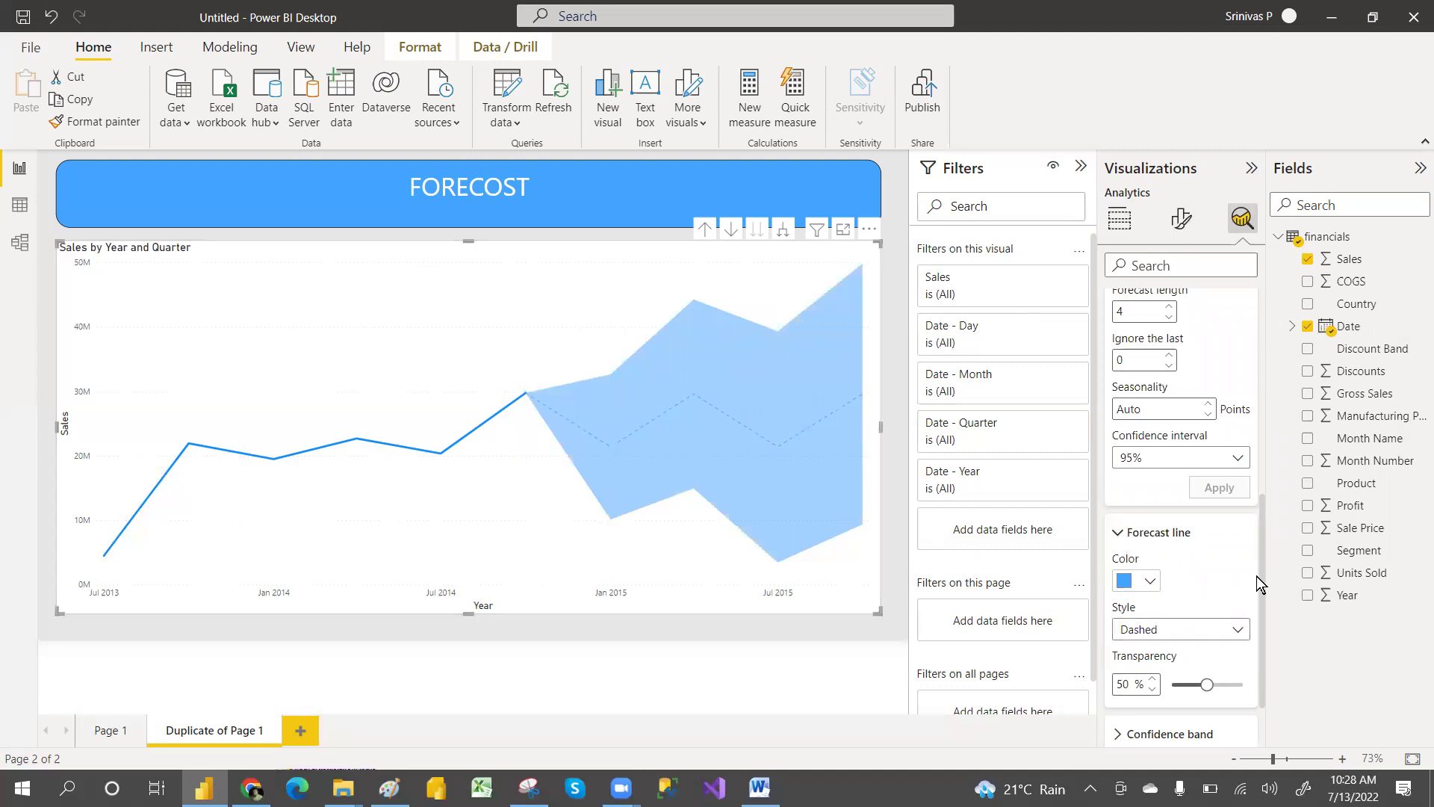
scroll(1261, 620, "down", 1)
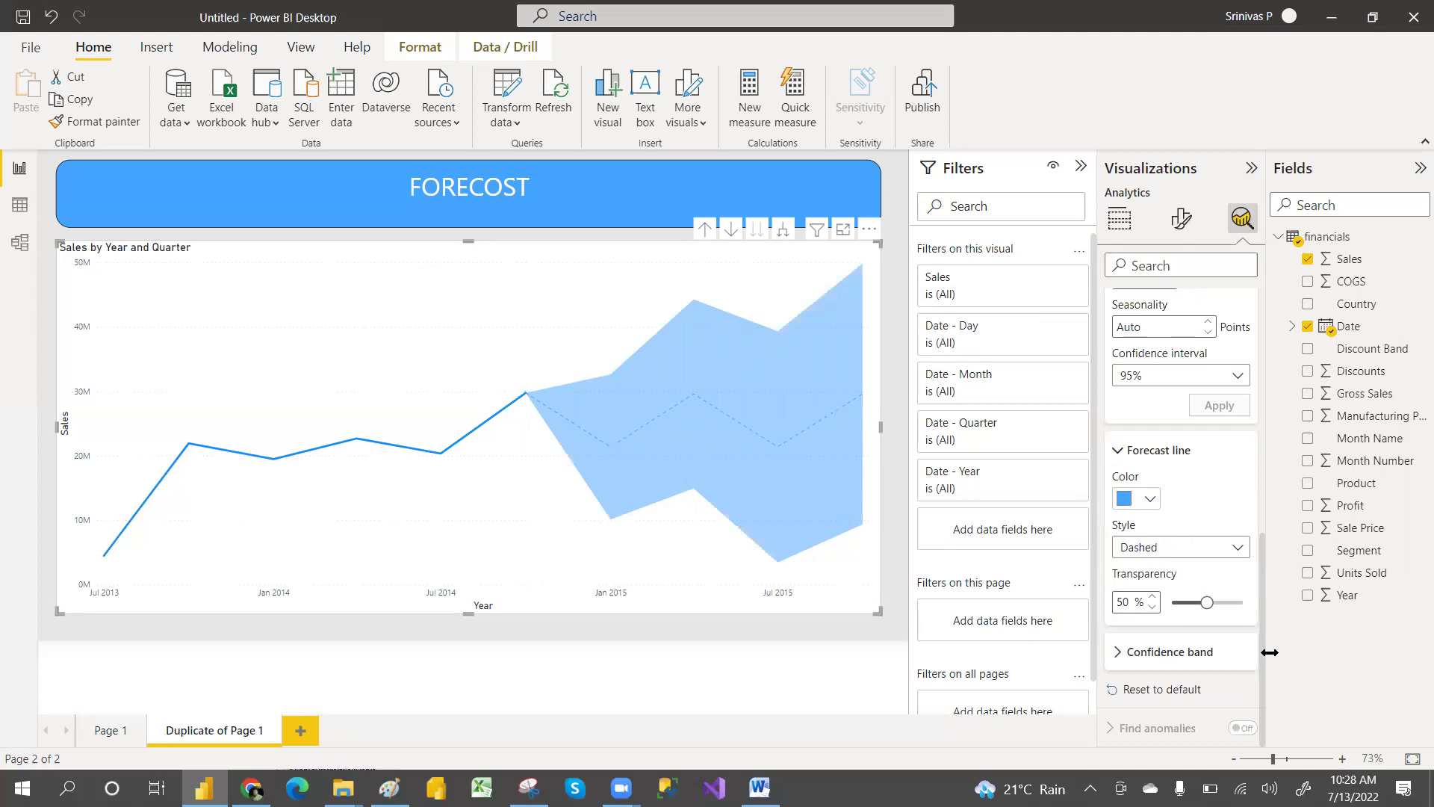
left_click(1121, 660)
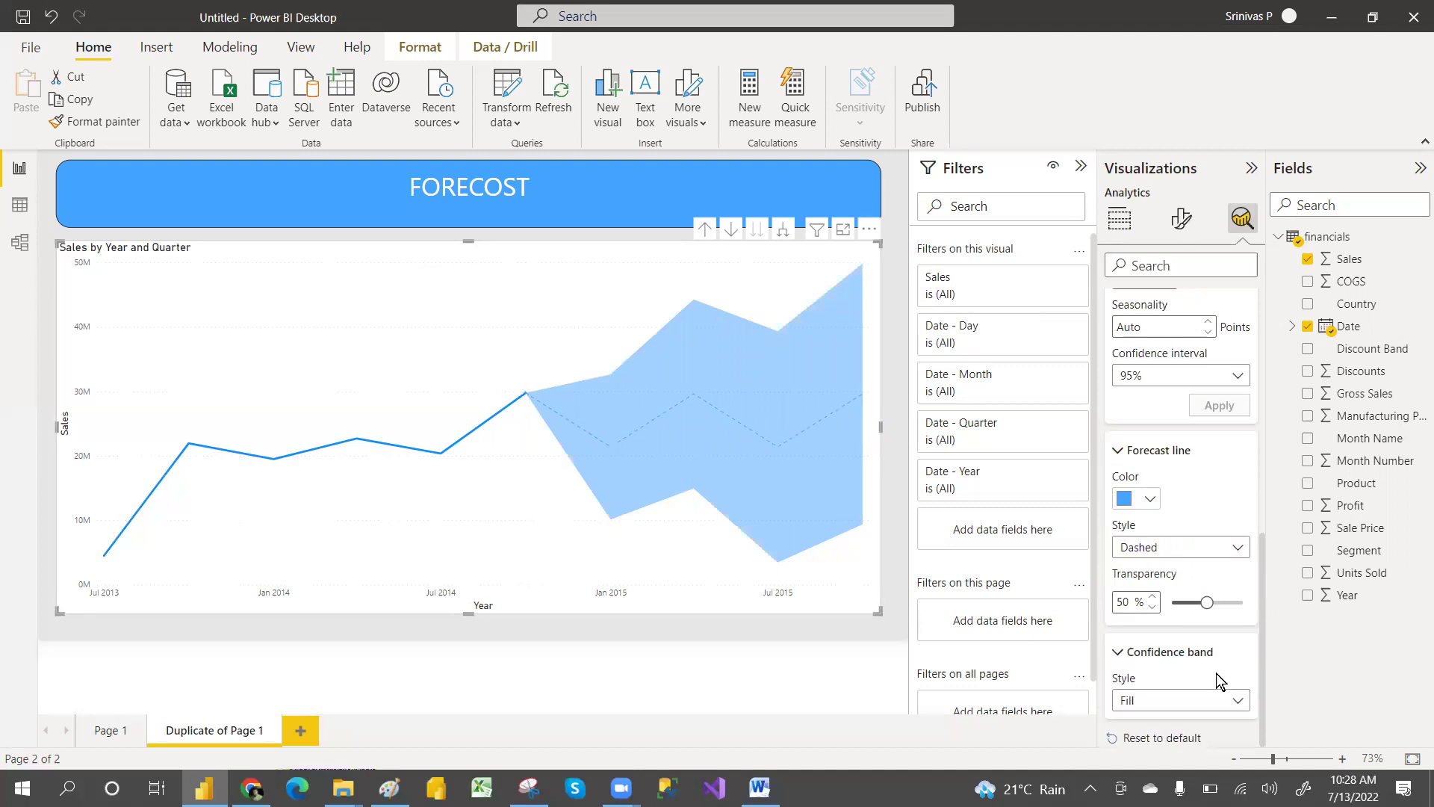
left_click(1191, 700)
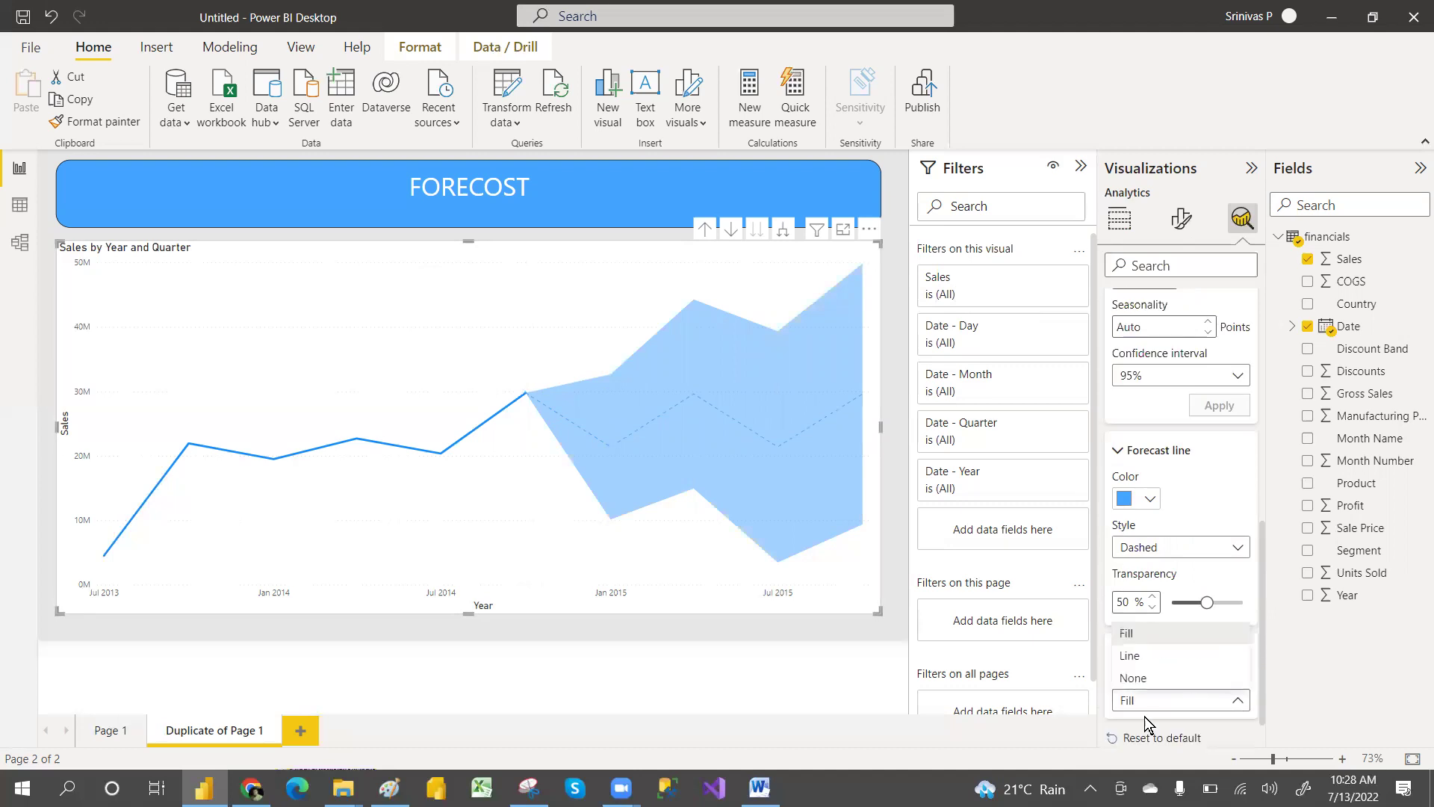
left_click(1130, 656)
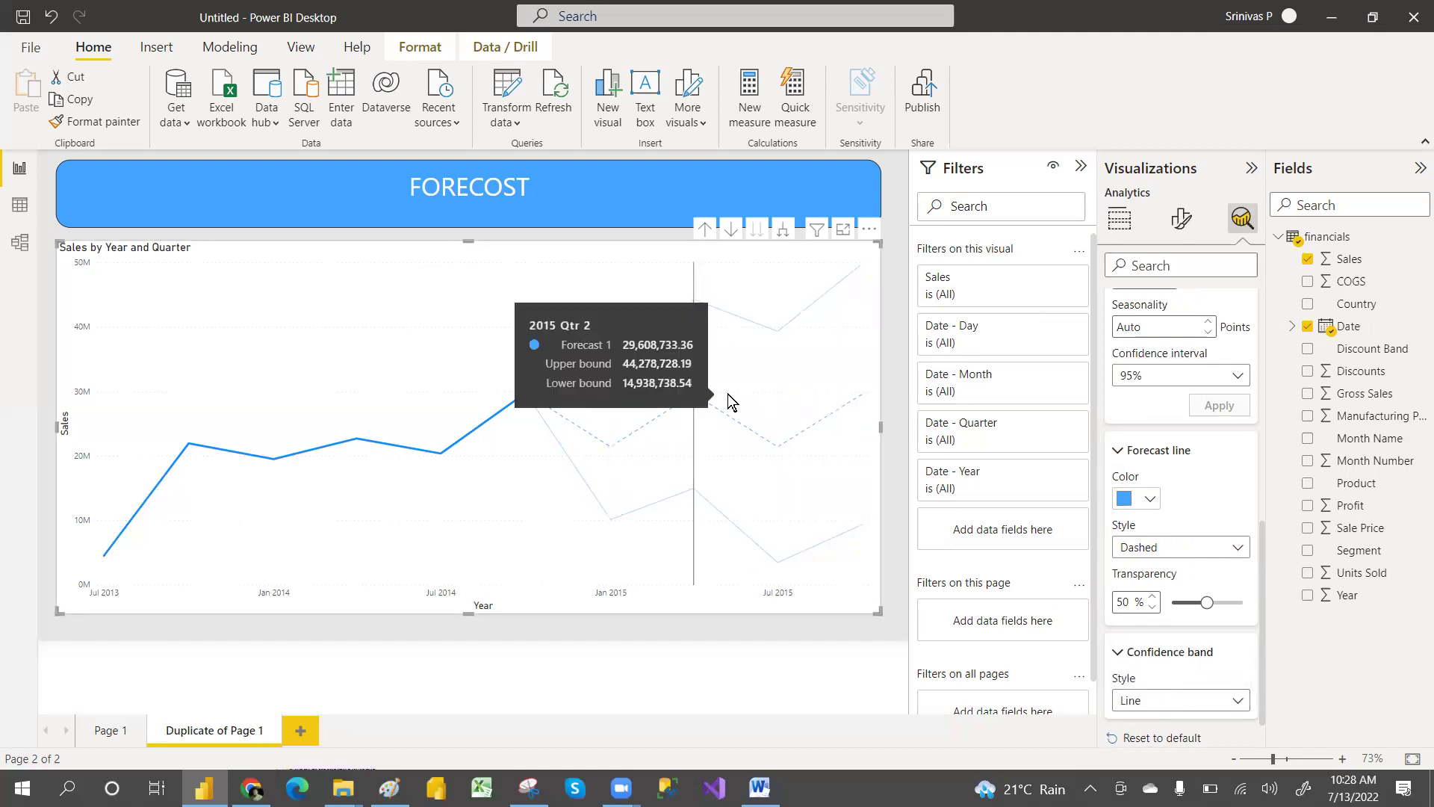
mouse_move(826, 478)
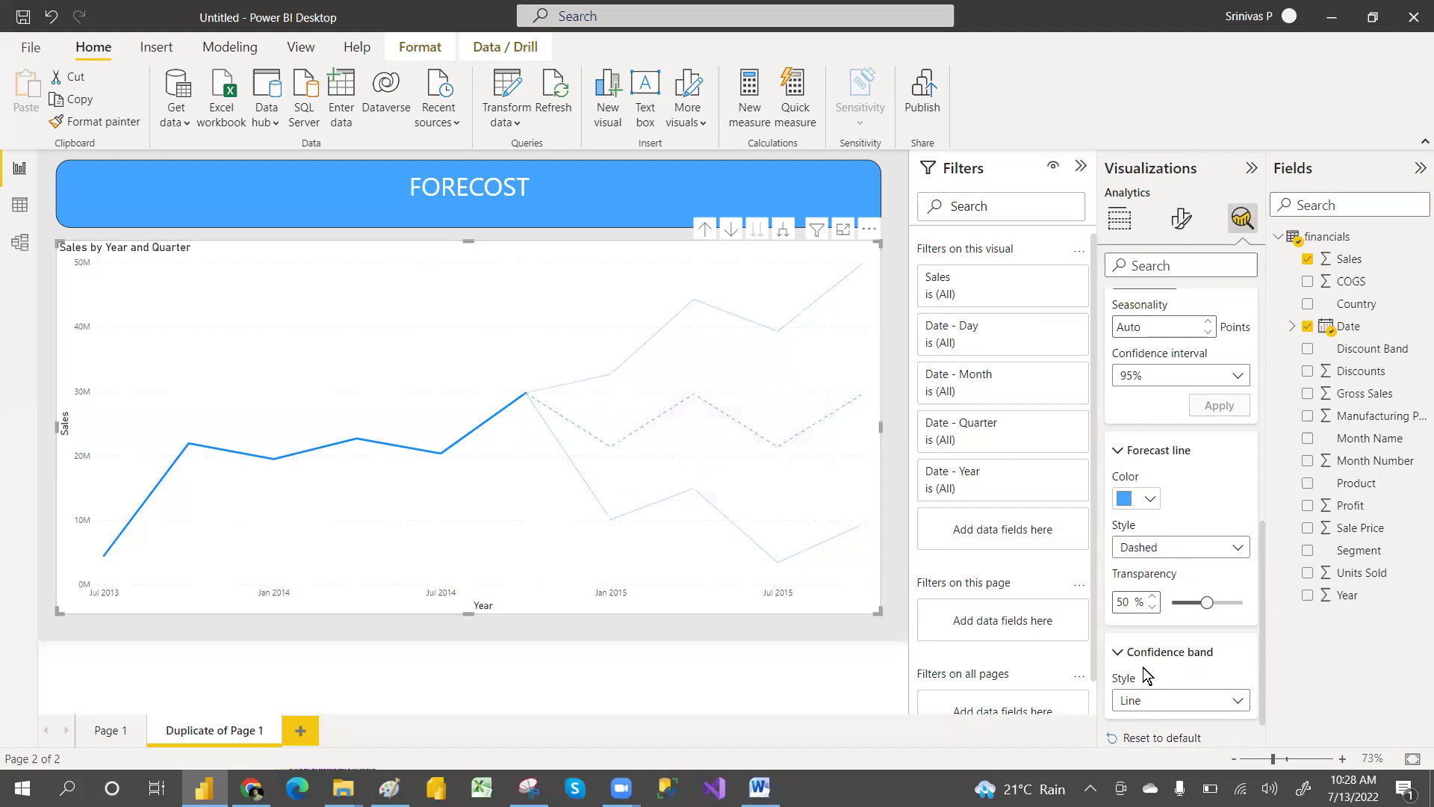
left_click(1152, 698)
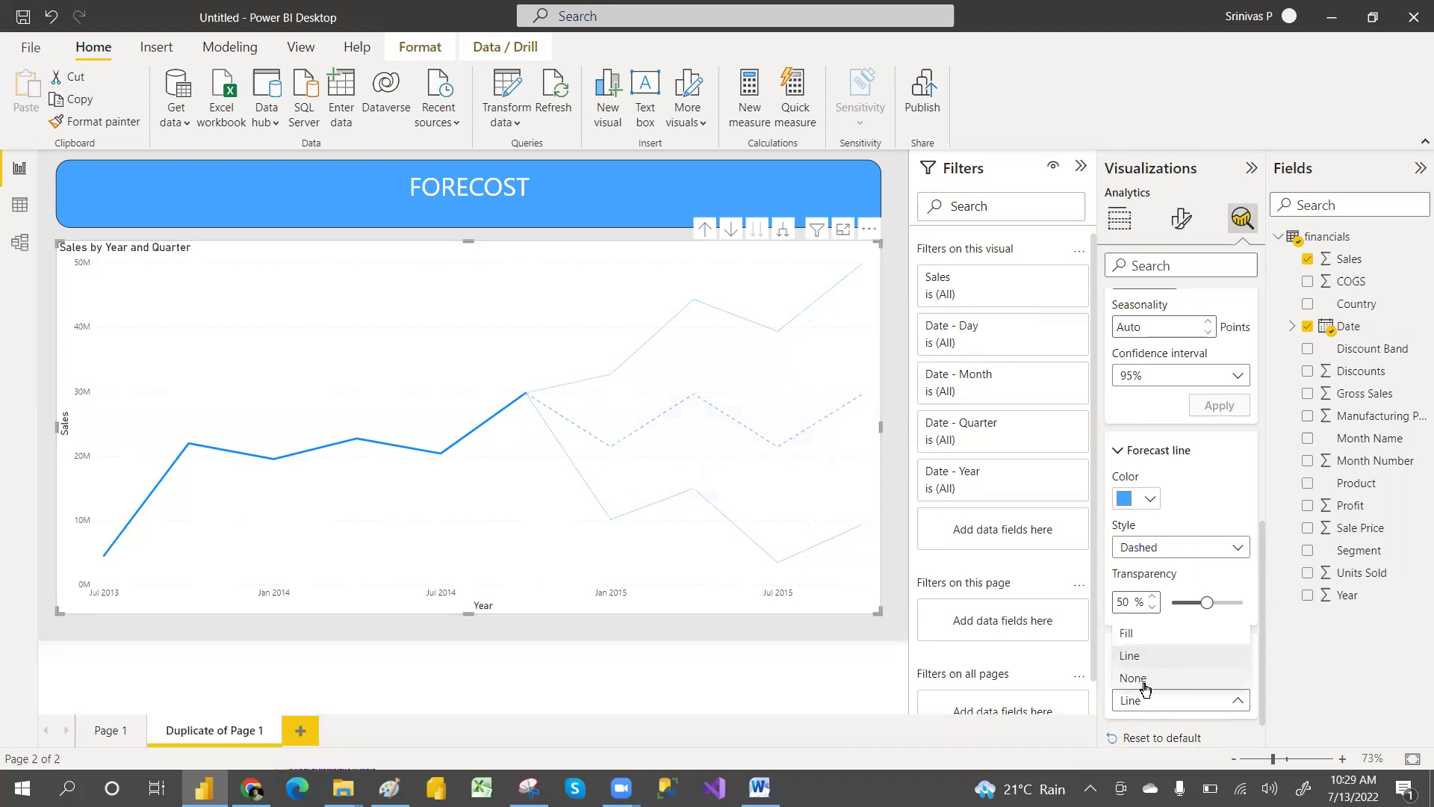
left_click(1136, 678)
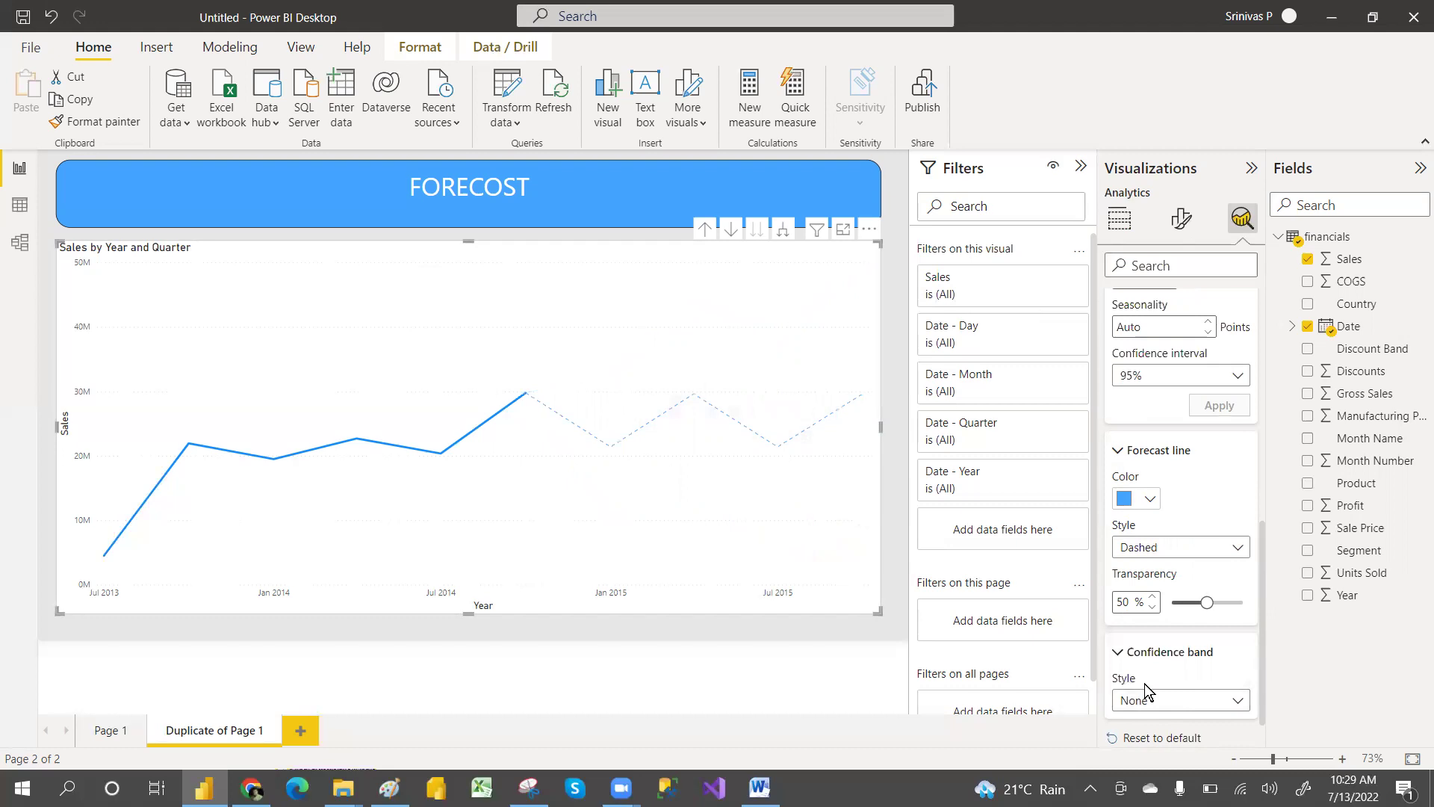
left_click(1156, 704)
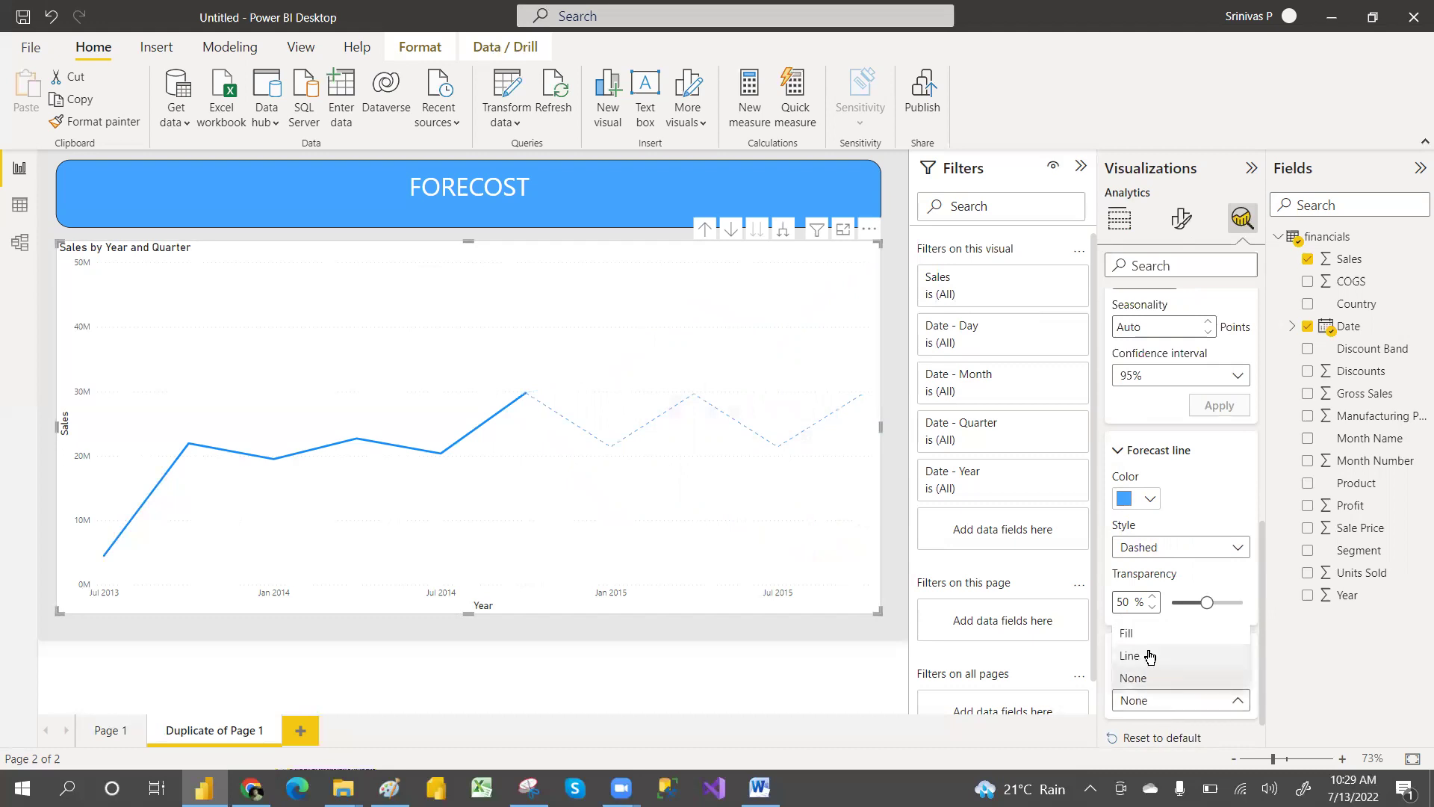
left_click(1140, 635)
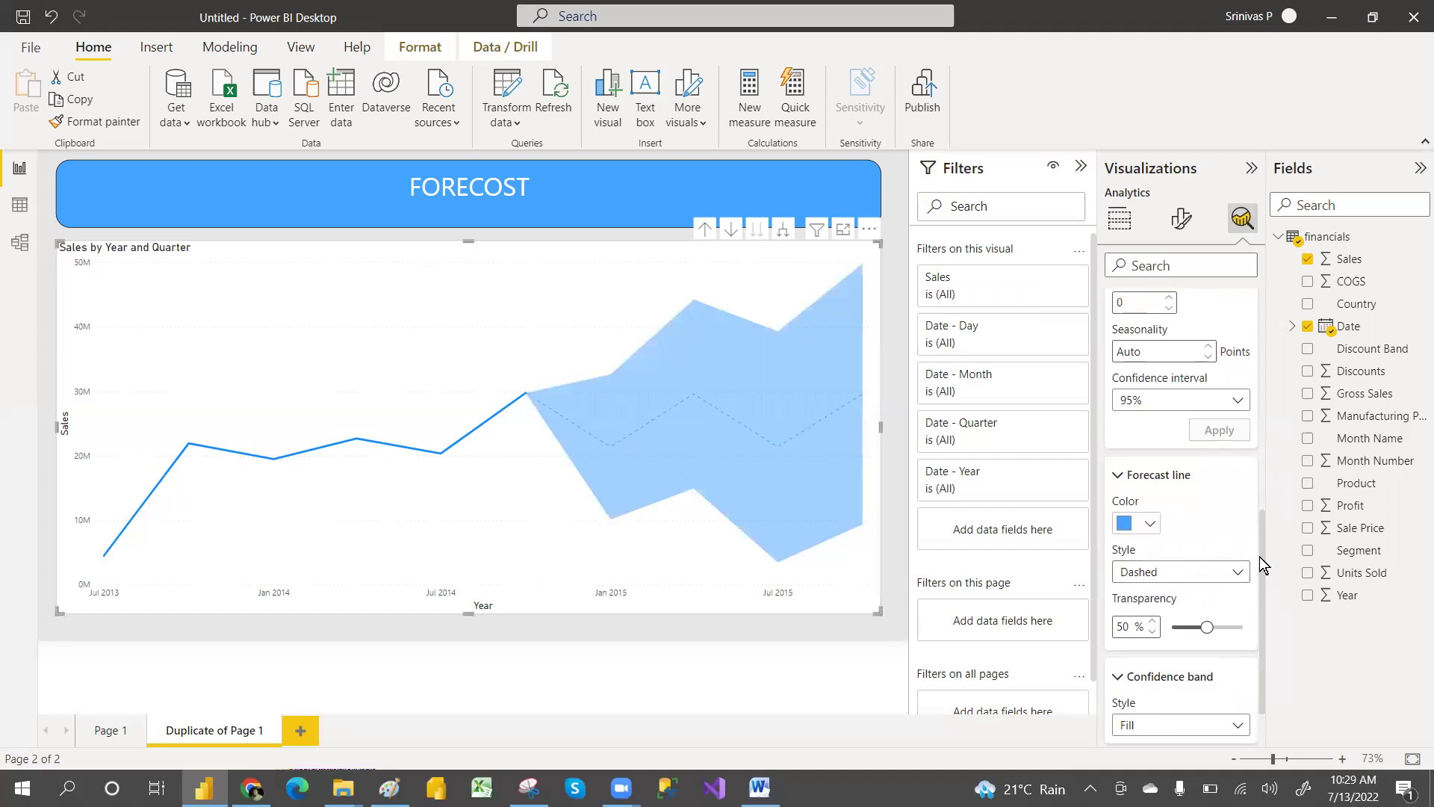
scroll(1262, 564, "up", 3)
scroll(1269, 484, "up", 1)
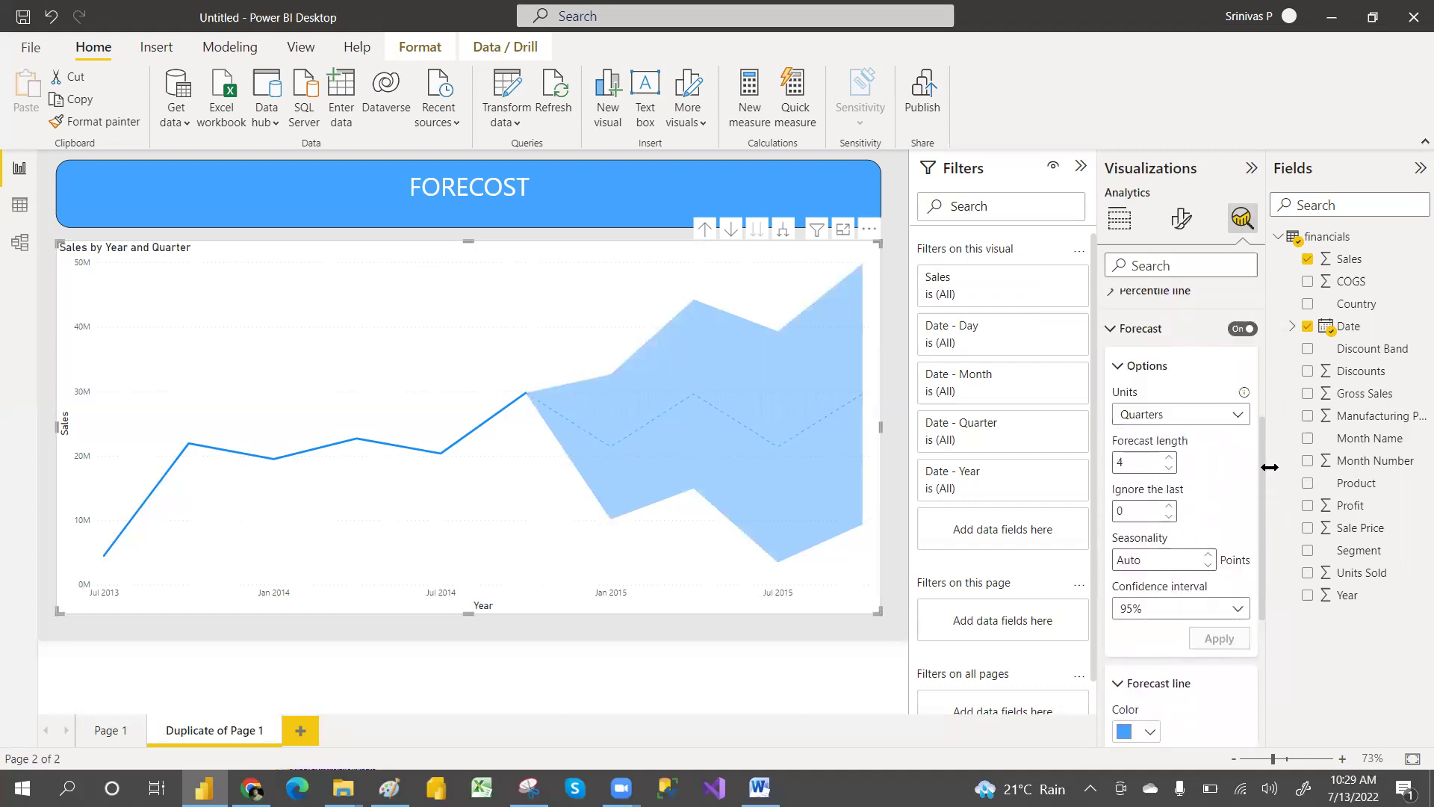